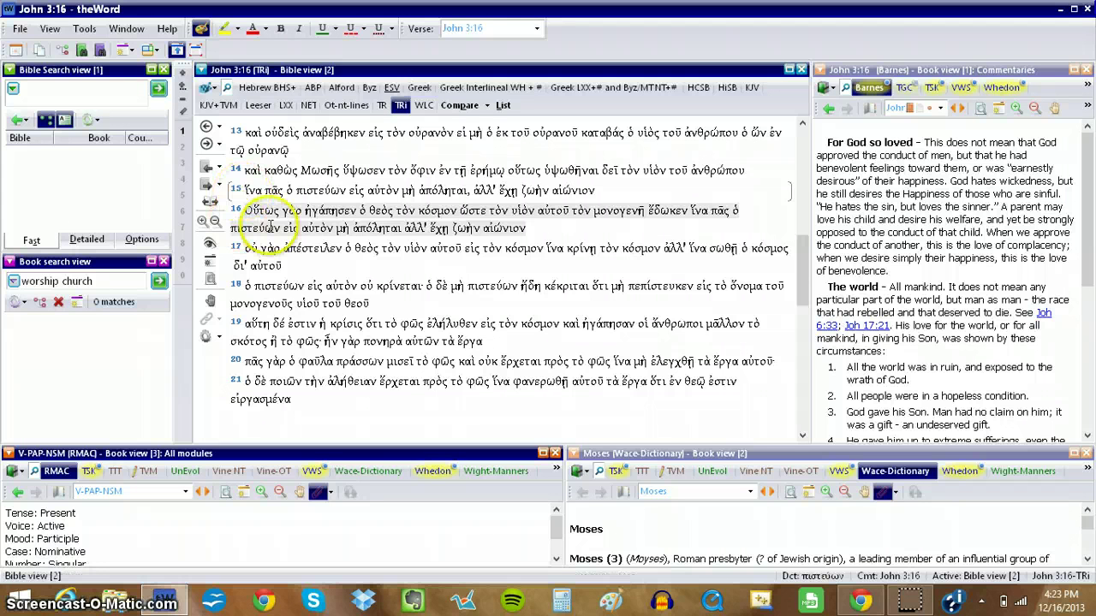
Step: Bring up the search and lookup options for ἠγάπησεν in John 3:16 and view the parsing details of ἀπόληται
{"action": "right_click", "coordinate": [336, 213]}
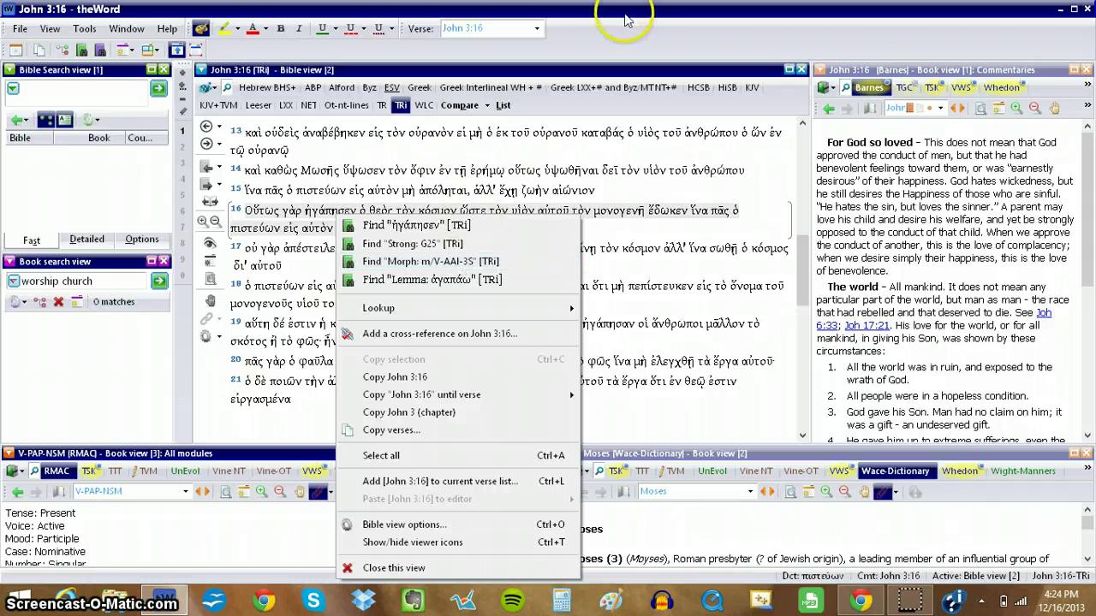
{"action": "left_click", "coordinate": [646, 41]}
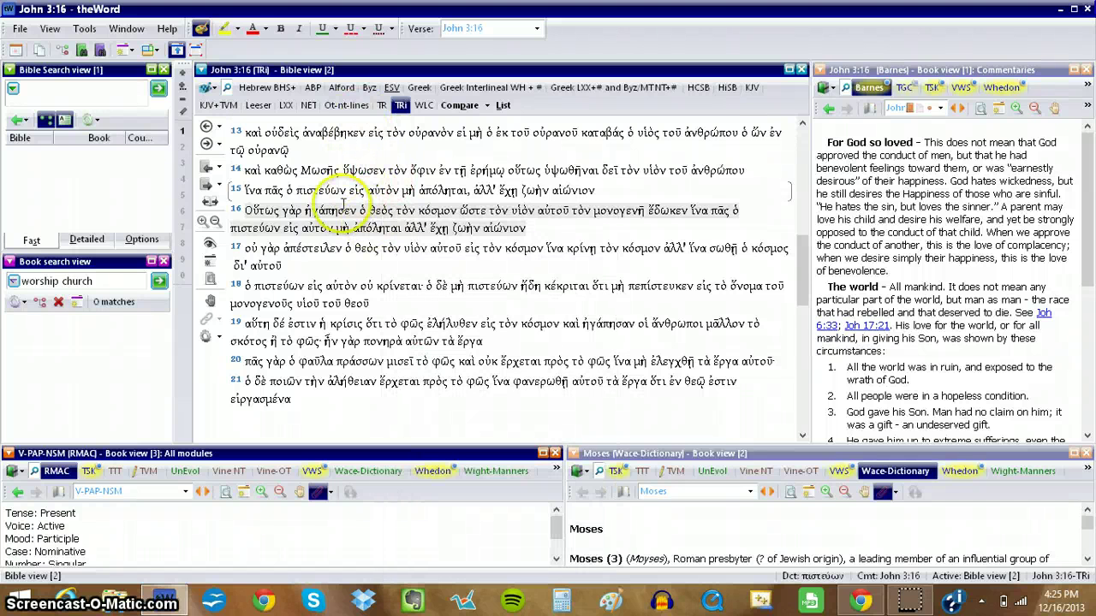
{"action": "mouse_move", "coordinate": [377, 237]}
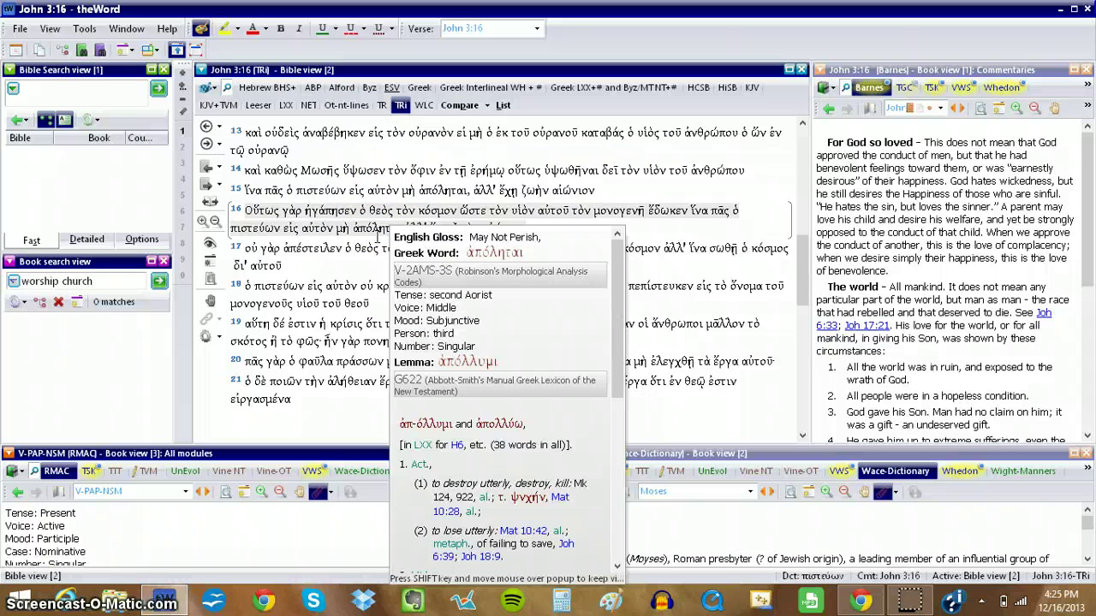
Step: Show the interlinear English glosses in the TRi text of John 3 and hide them again
{"action": "key", "text": "ctrl+shift+i"}
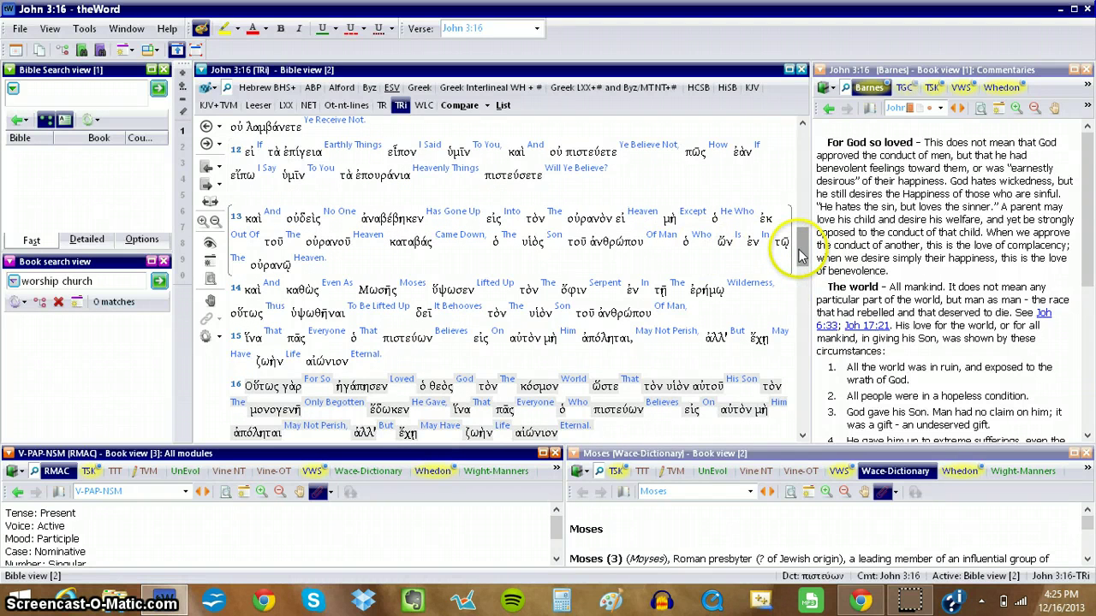
{"action": "mouse_move", "coordinate": [801, 255]}
{"action": "left_mouse_down"}
{"action": "mouse_move", "coordinate": [801, 272]}
{"action": "mouse_move", "coordinate": [802, 245]}
{"action": "left_mouse_up"}
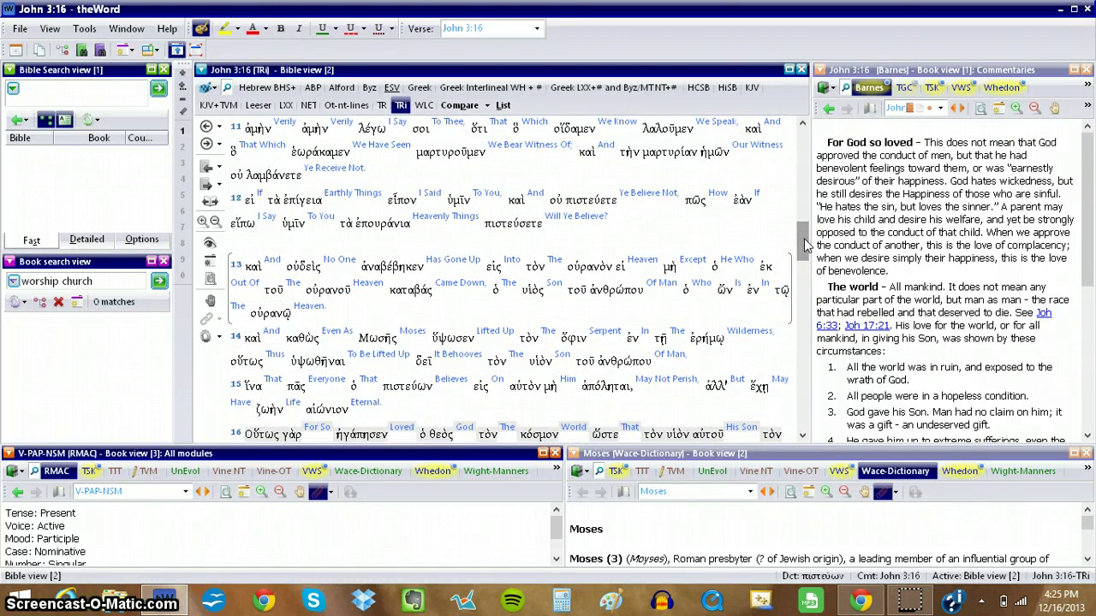
{"action": "left_click", "coordinate": [210, 243]}
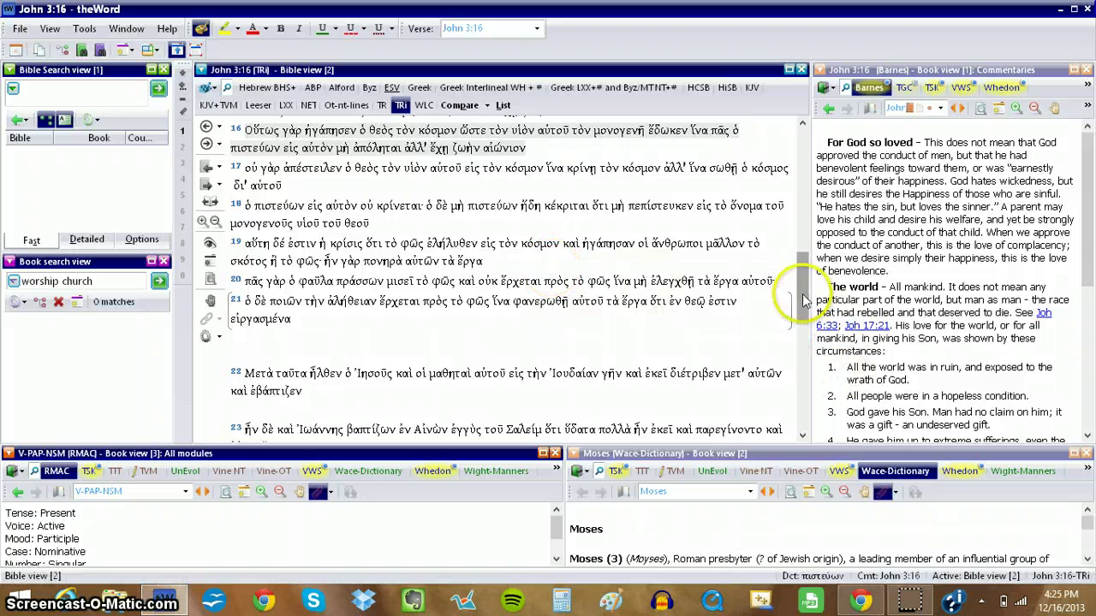
{"action": "mouse_move", "coordinate": [804, 299]}
{"action": "left_mouse_down"}
{"action": "mouse_move", "coordinate": [805, 311]}
{"action": "mouse_move", "coordinate": [805, 300]}
{"action": "left_mouse_up"}
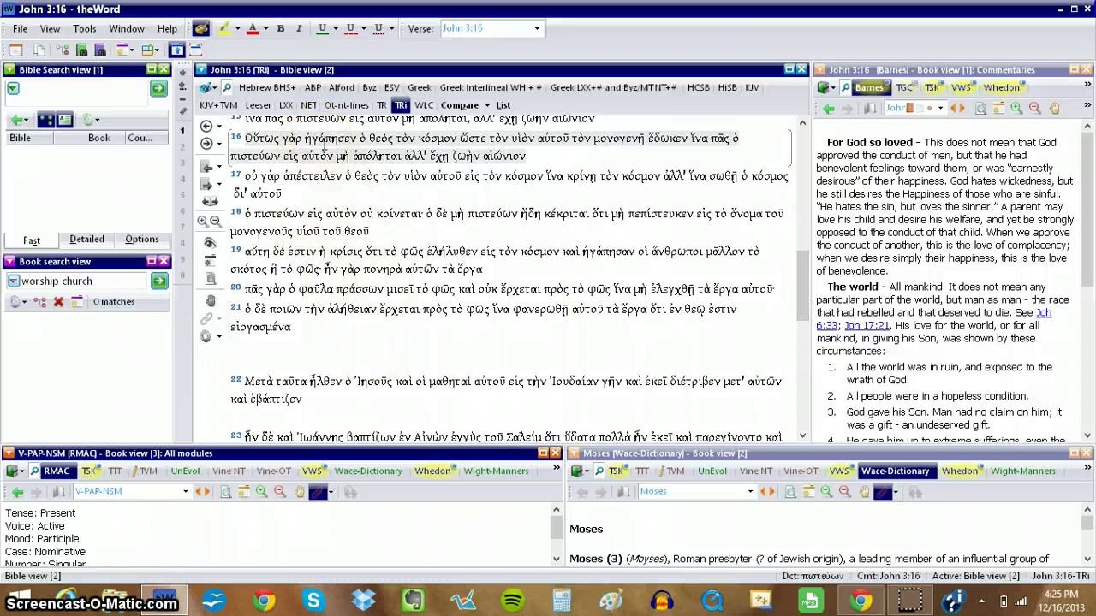
Step: Look up the morphology code V-2AAI-2P in the RMAC dictionary and read its whole entry
{"action": "mouse_move", "coordinate": [324, 146]}
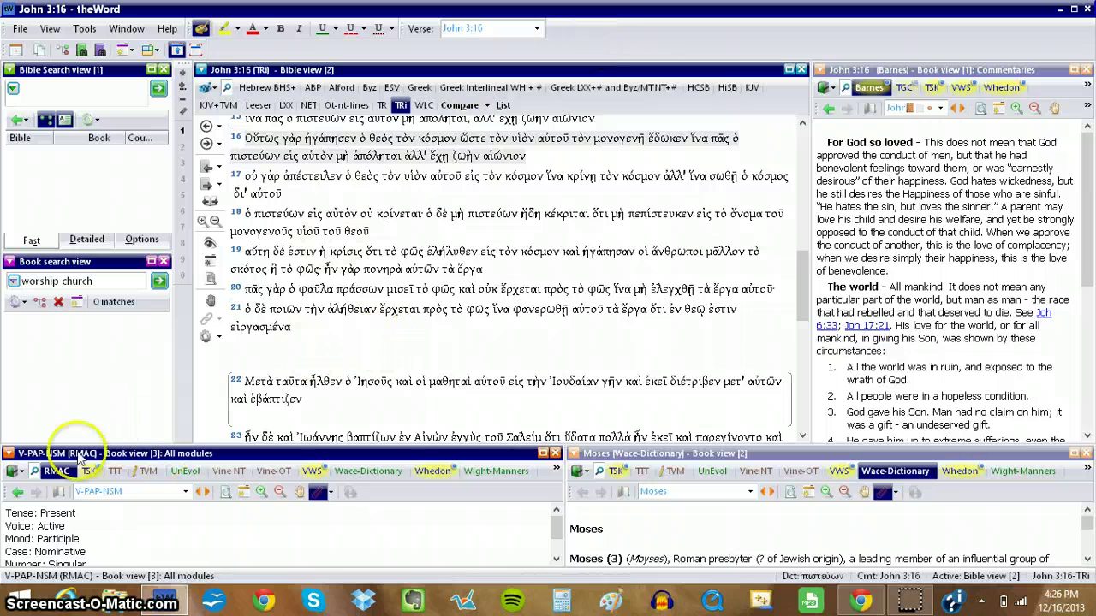
{"action": "mouse_move", "coordinate": [49, 473]}
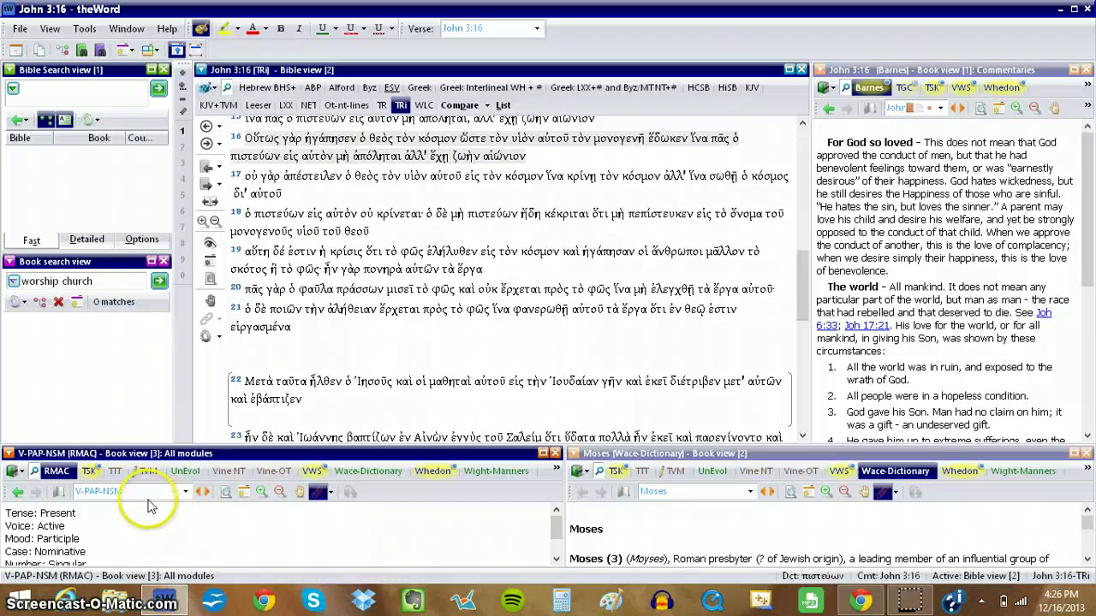
{"action": "left_click", "coordinate": [140, 492]}
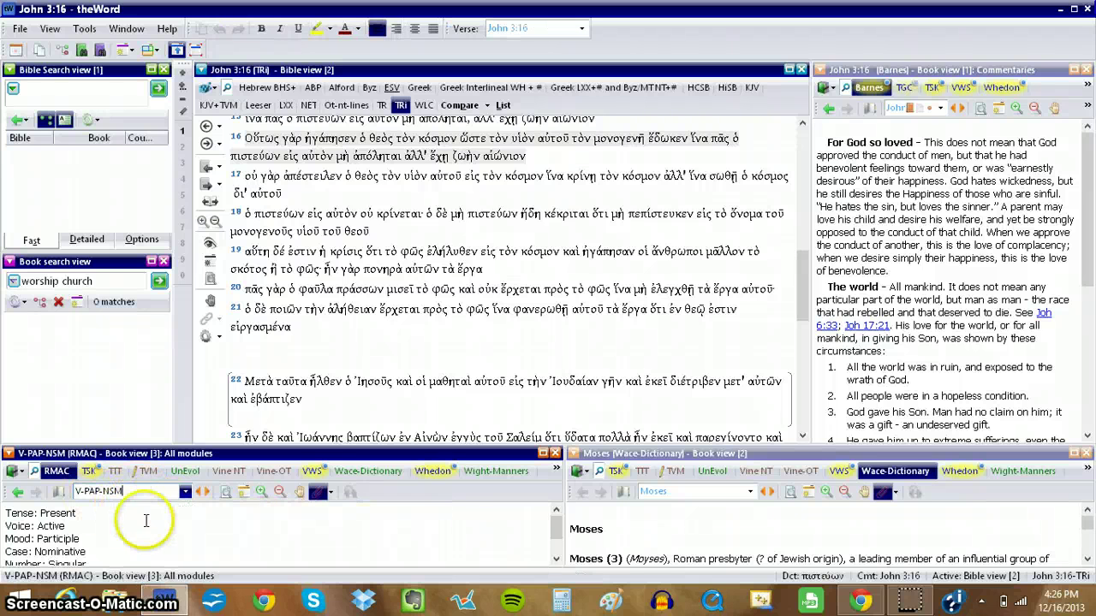
{"action": "left_click", "coordinate": [147, 527]}
{"action": "key", "text": "BackSpace"}
{"action": "key", "text": "BackSpace"}
{"action": "key", "text": "BackSpace"}
{"action": "key", "text": "BackSpace"}
{"action": "key", "text": "BackSpace"}
{"action": "key", "text": "BackSpace"}
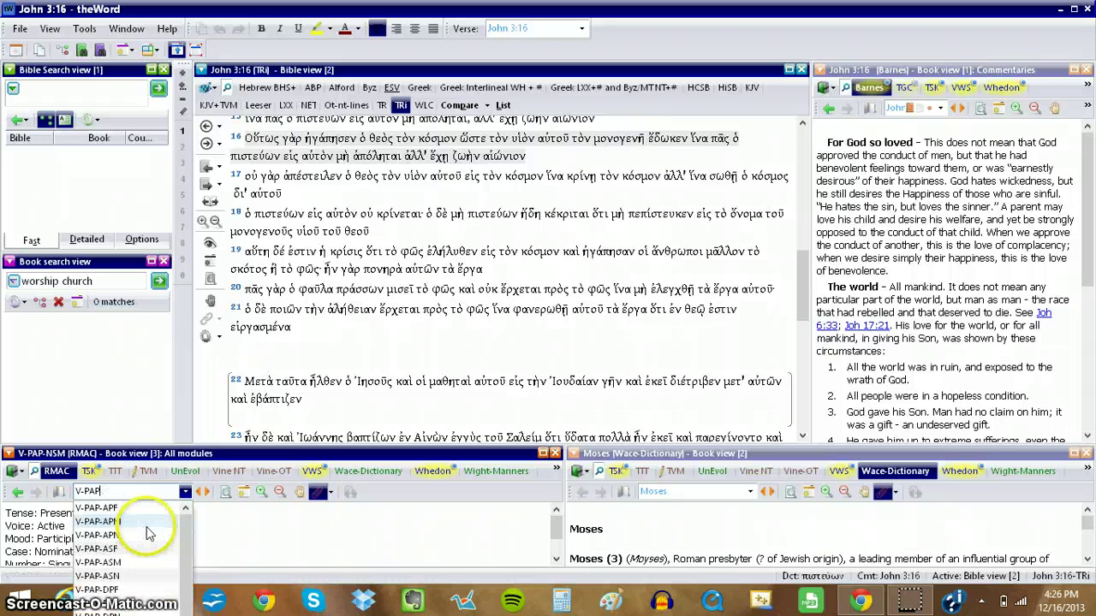
{"action": "key", "text": "BackSpace"}
{"action": "key", "text": "BackSpace"}
{"action": "key", "text": "BackSpace"}
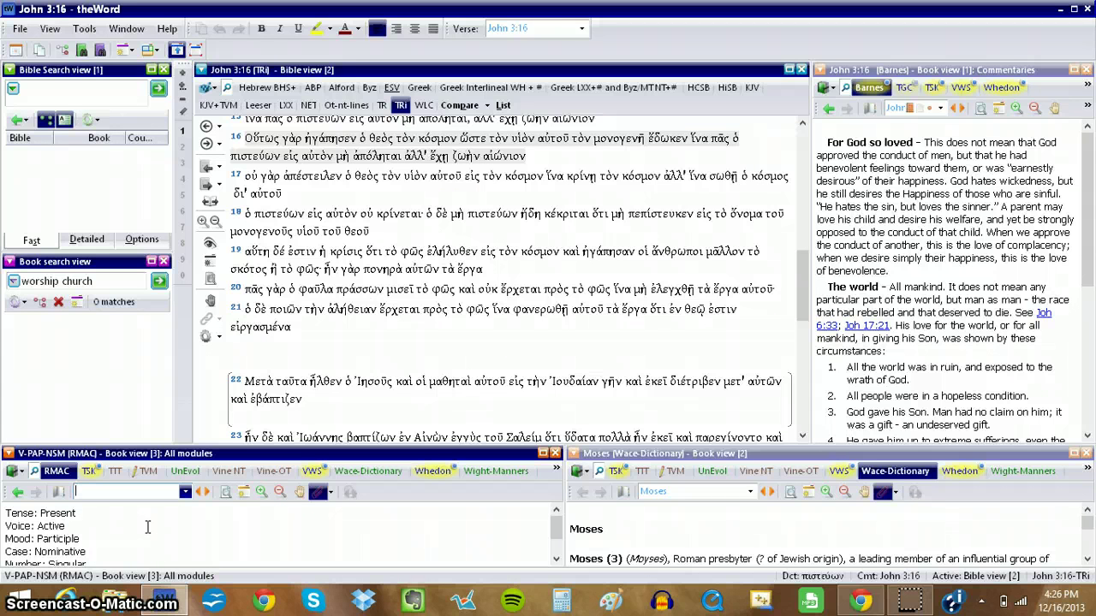
{"action": "type", "text": "V"}
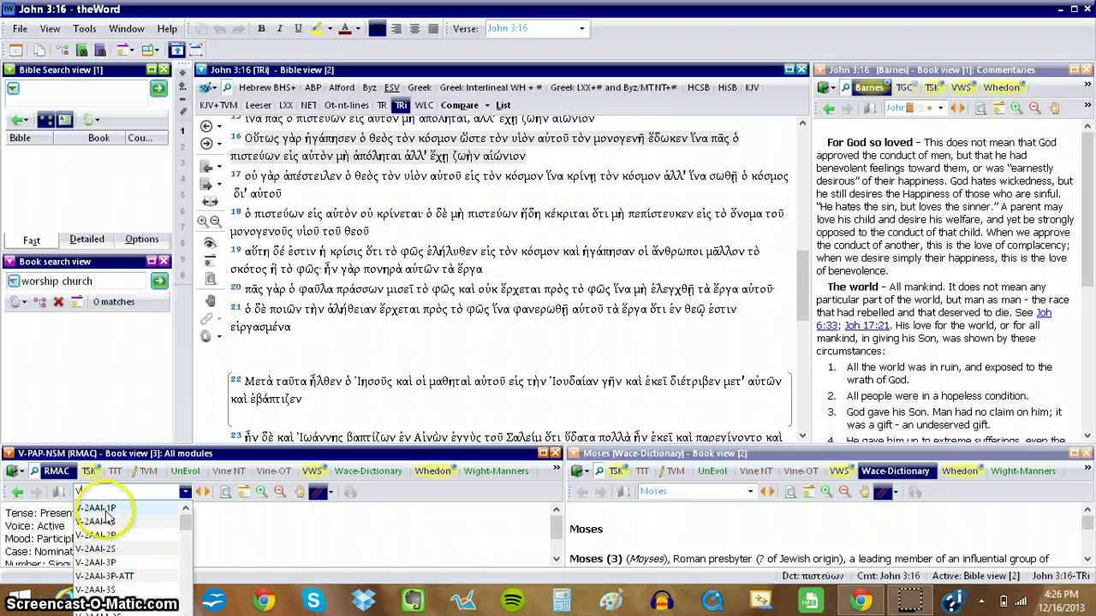
{"action": "left_click", "coordinate": [103, 536]}
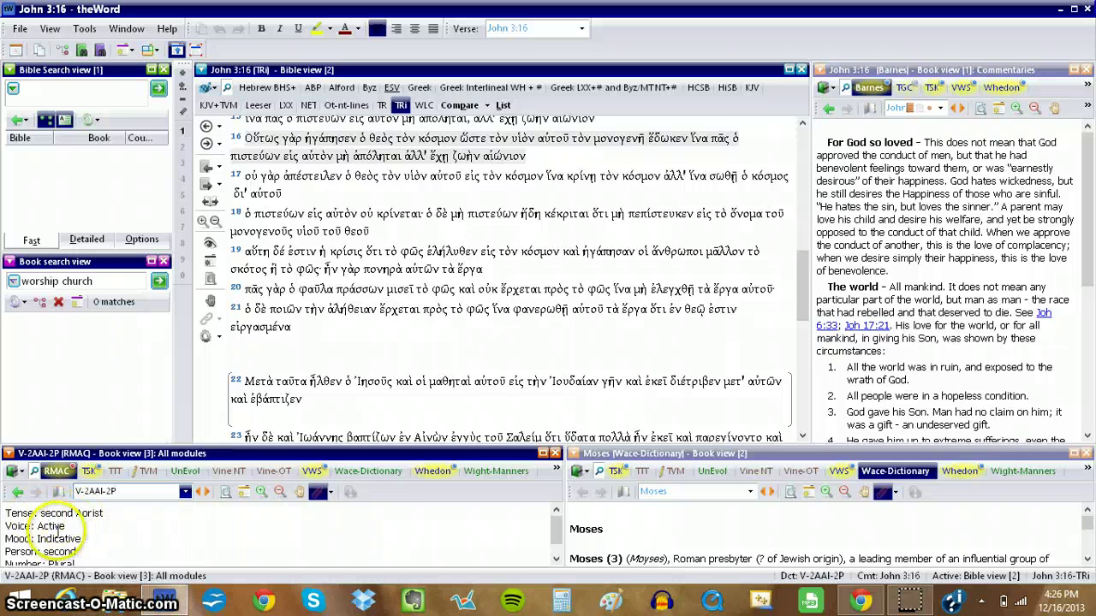
{"action": "left_click", "coordinate": [556, 561]}
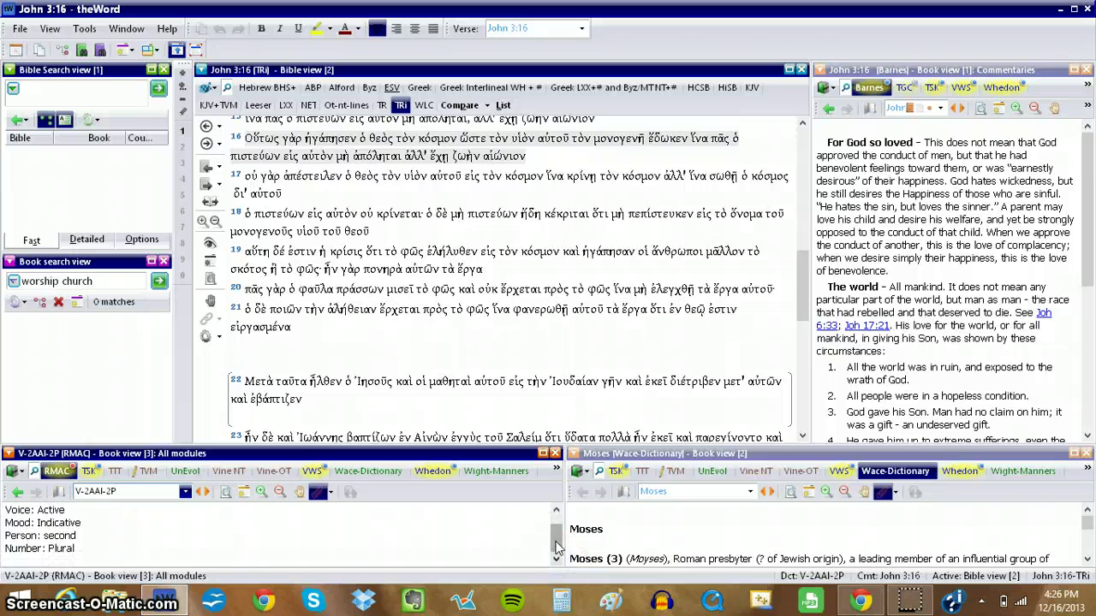
{"action": "left_click", "coordinate": [557, 546]}
{"action": "left_click_drag", "start_coordinate": [555, 538], "coordinate": [555, 539]}
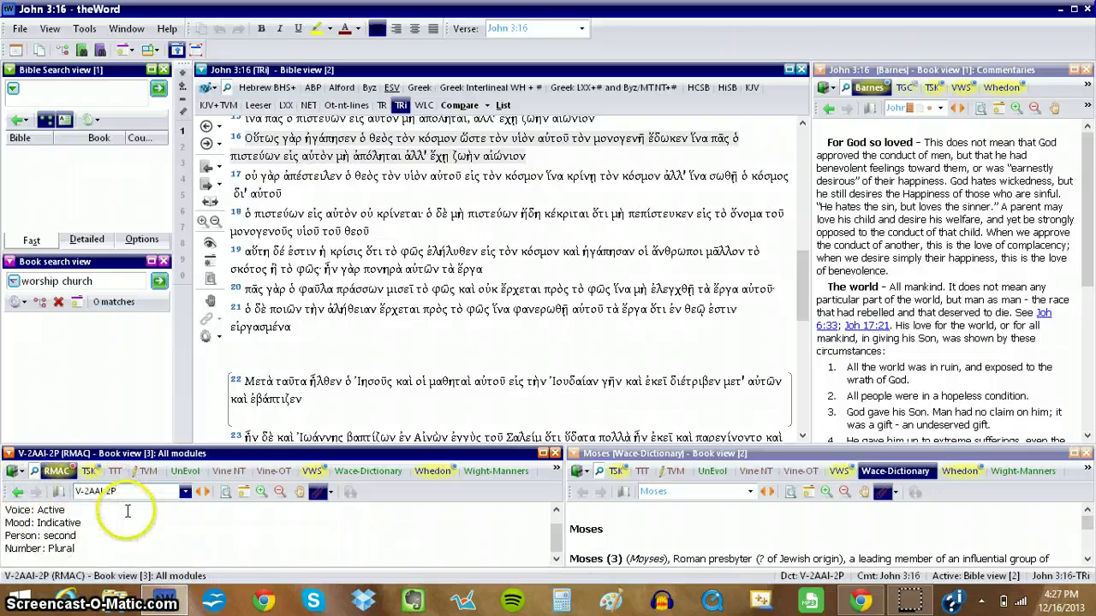
Step: Look up the noun morphology code N-APN in the RMAC dictionary
{"action": "key", "text": "BackSpace"}
{"action": "key", "text": "BackSpace"}
{"action": "key", "text": "BackSpace"}
{"action": "key", "text": "BackSpace"}
{"action": "key", "text": "BackSpace"}
{"action": "key", "text": "BackSpace"}
{"action": "key", "text": "BackSpace"}
{"action": "key", "text": "BackSpace"}
{"action": "key", "text": "BackSpace"}
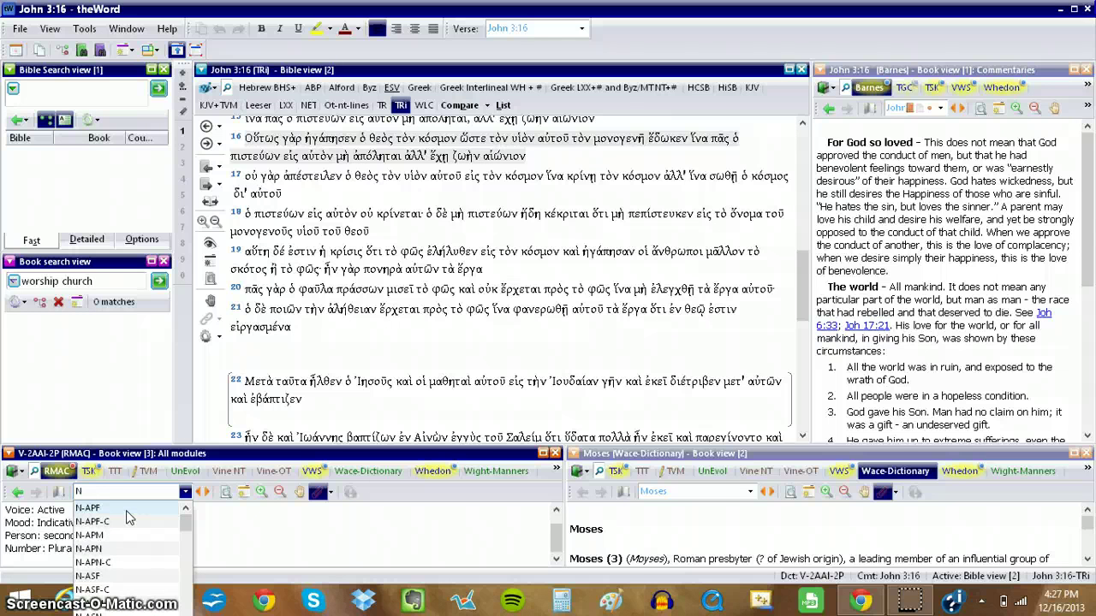
{"action": "type", "text": "N"}
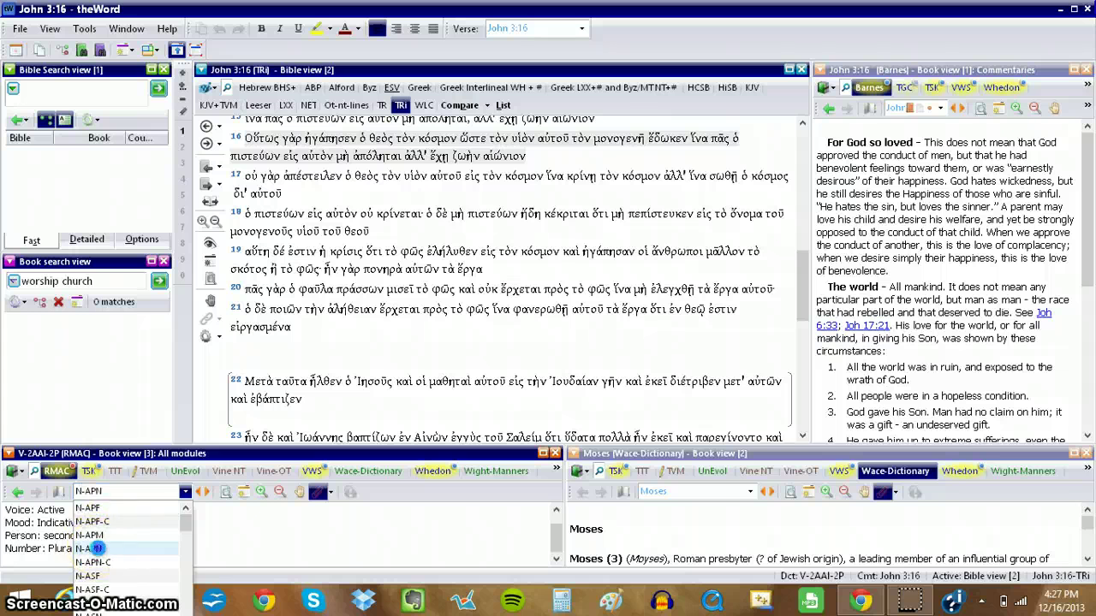
{"action": "left_click", "coordinate": [92, 550]}
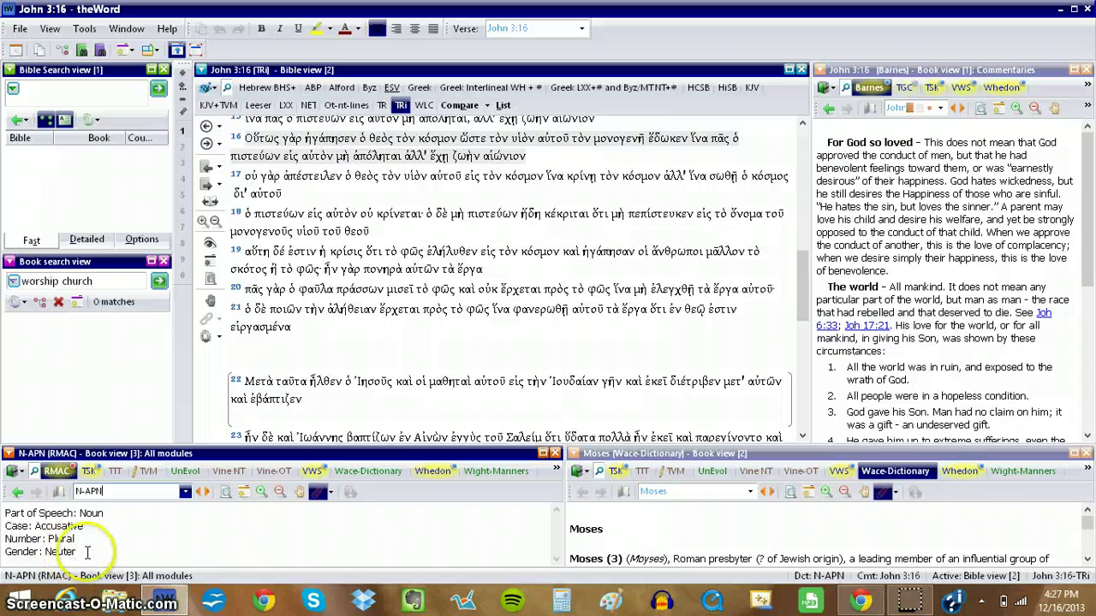
{"action": "left_click", "coordinate": [416, 557]}
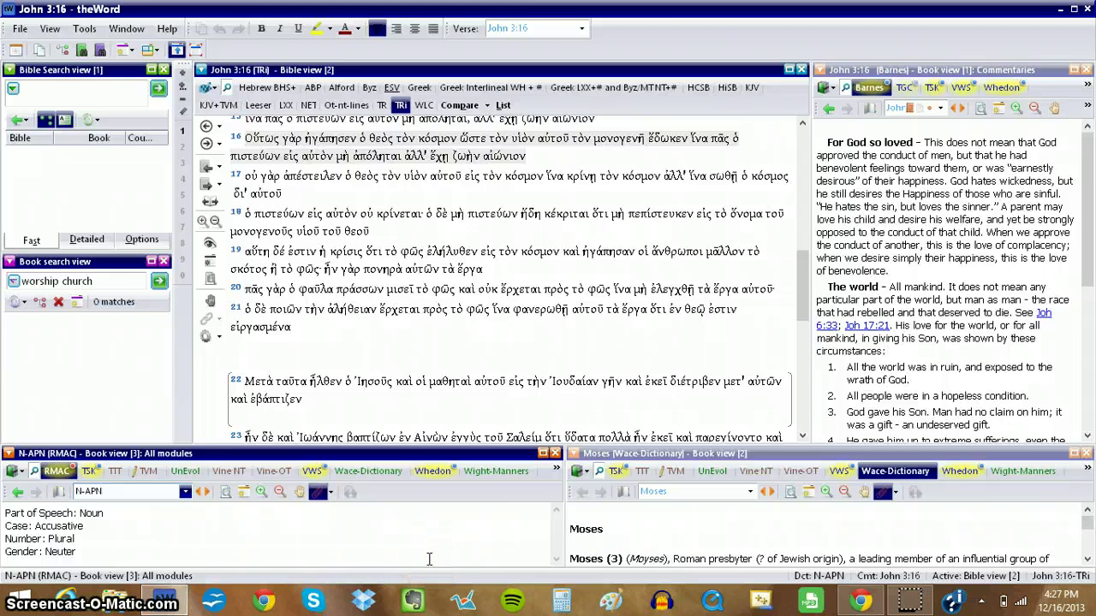
{"action": "left_click", "coordinate": [419, 556]}
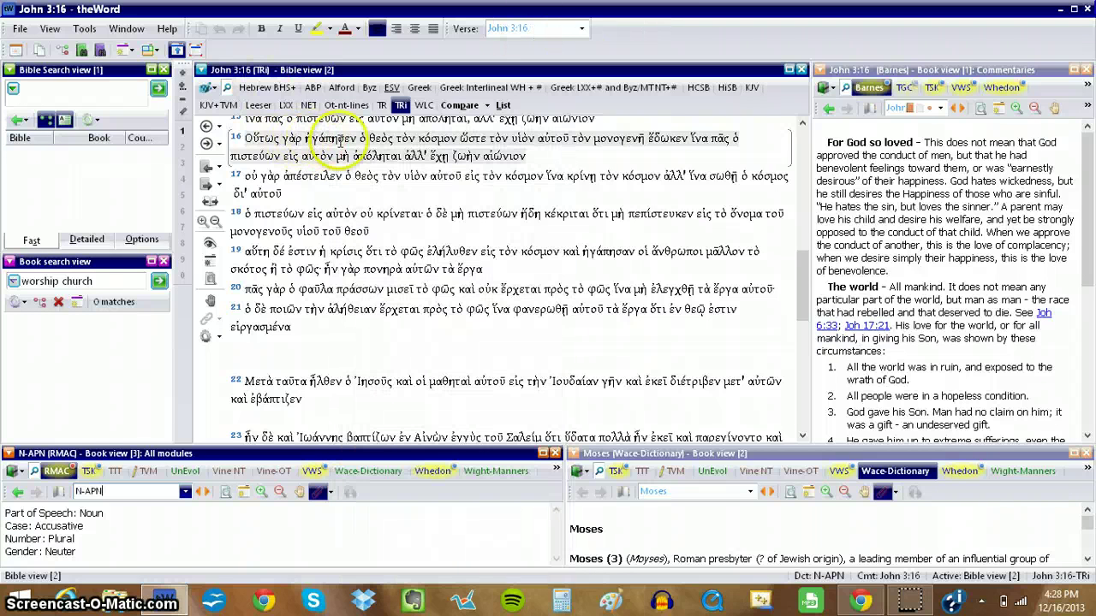
Step: Keep the lexicon popup for ἠγάπησεν in John 3:16 open and copy the headword ἀγαπάω from its G25 entry
{"action": "mouse_move", "coordinate": [338, 139]}
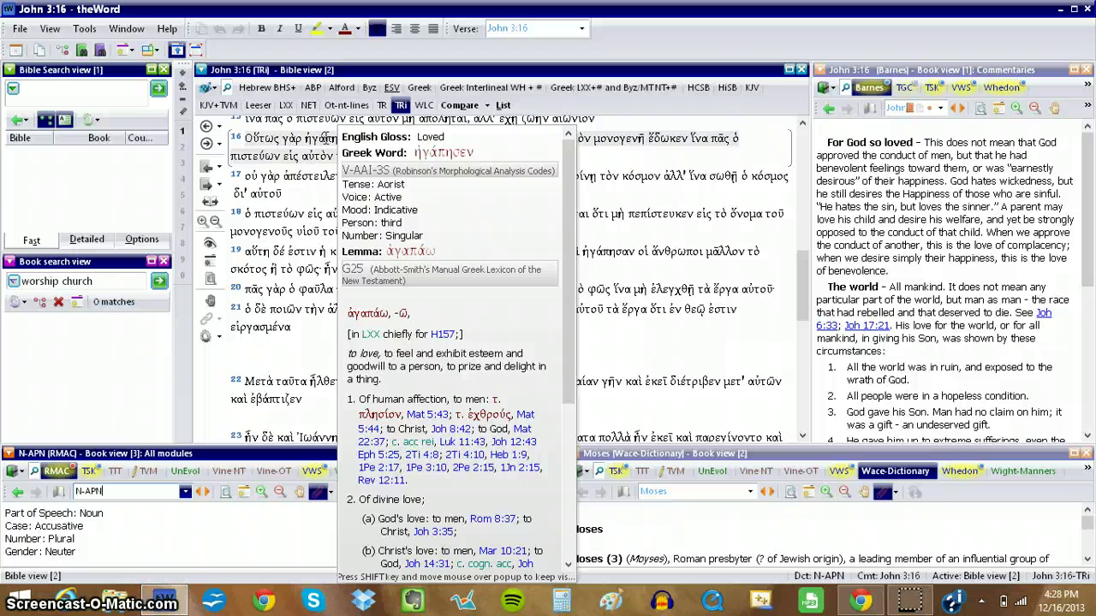
{"action": "key", "text": "shift"}
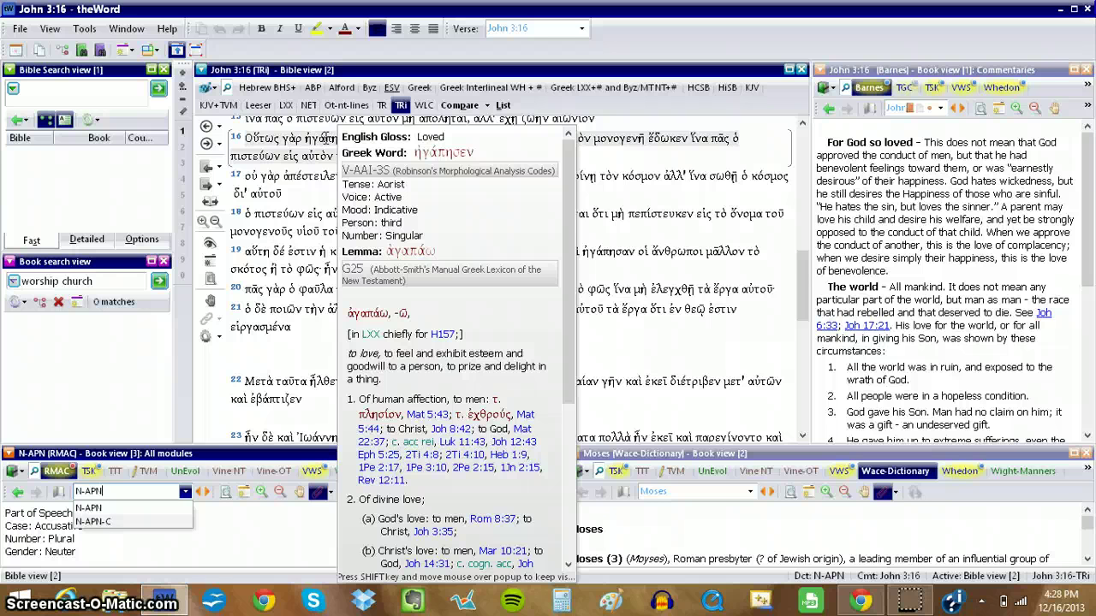
{"action": "key", "text": "shift"}
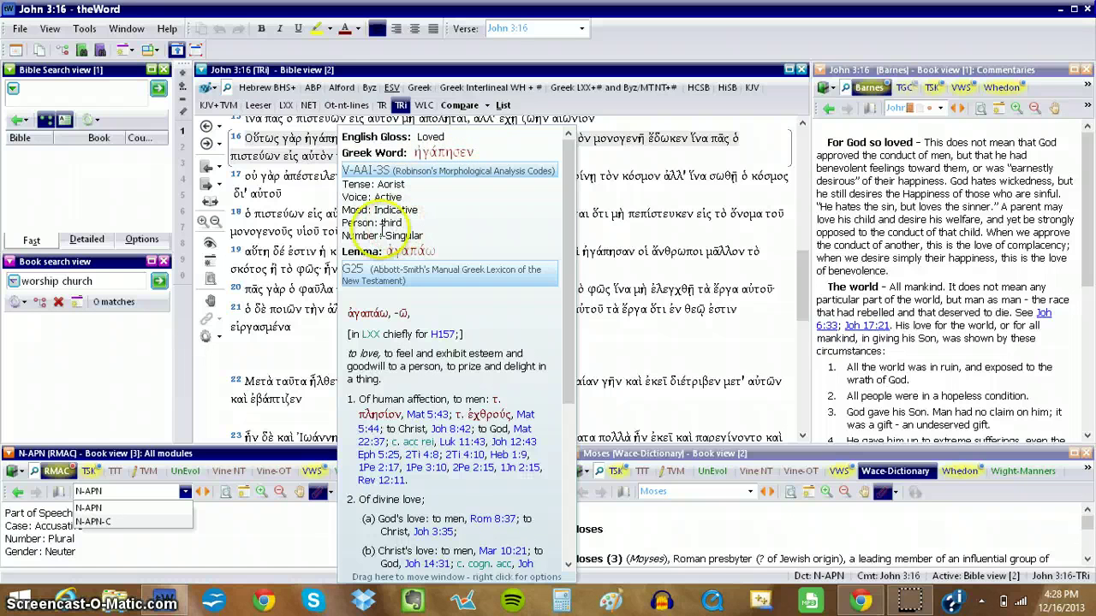
{"action": "left_click_drag", "start_coordinate": [346, 313], "coordinate": [391, 315]}
{"action": "right_click", "coordinate": [366, 314]}
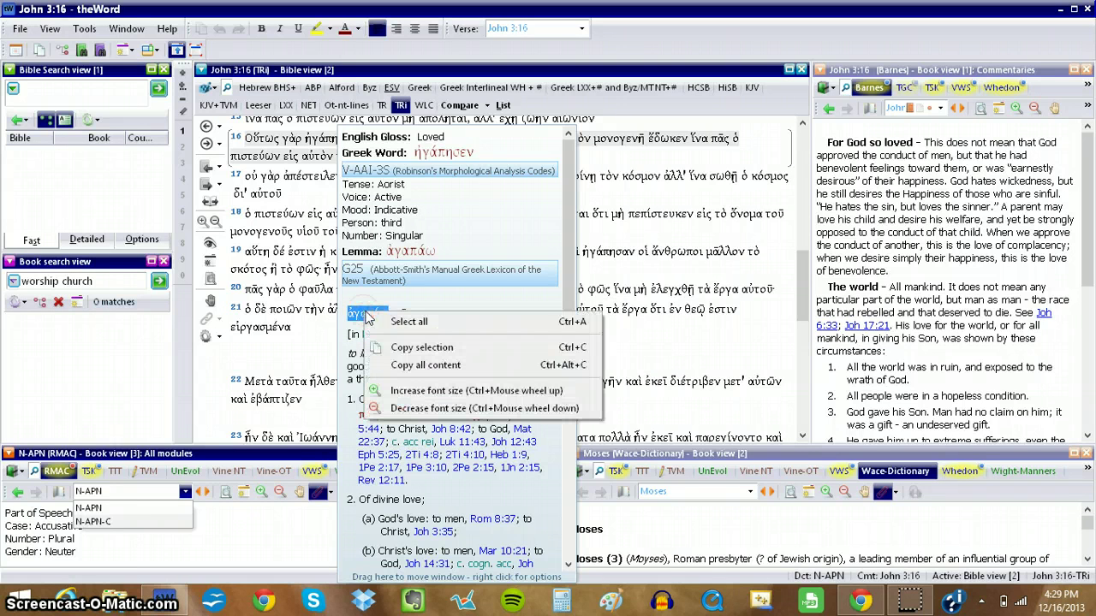
{"action": "left_click", "coordinate": [397, 350]}
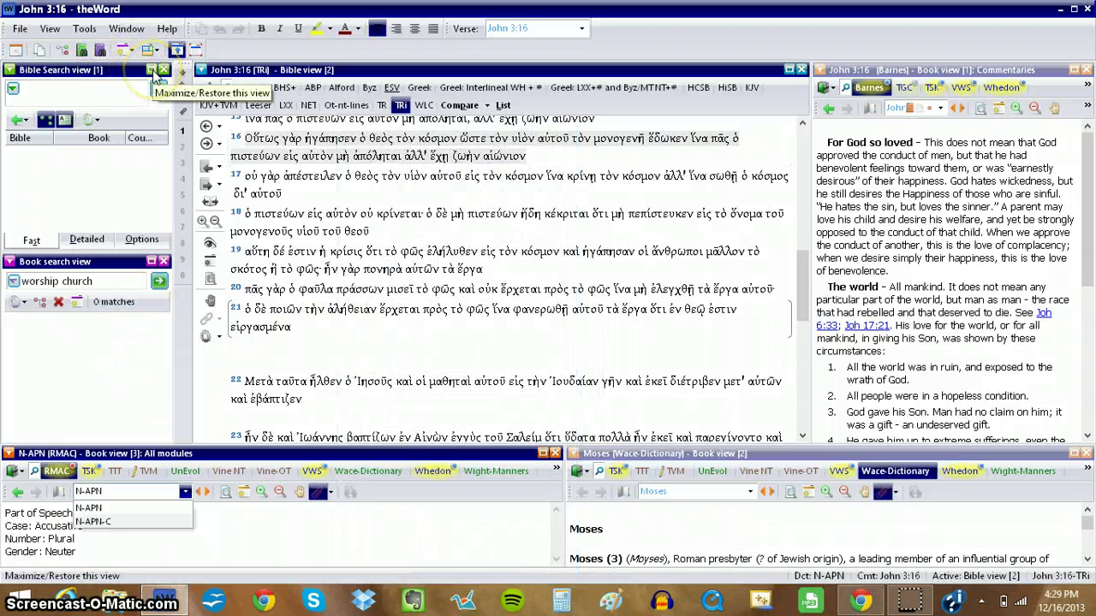
Step: Maximize the Bible Search view and show its detailed search options, checking the descriptions of the And and m/ operators
{"action": "left_click", "coordinate": [154, 77]}
{"action": "left_click", "coordinate": [152, 70]}
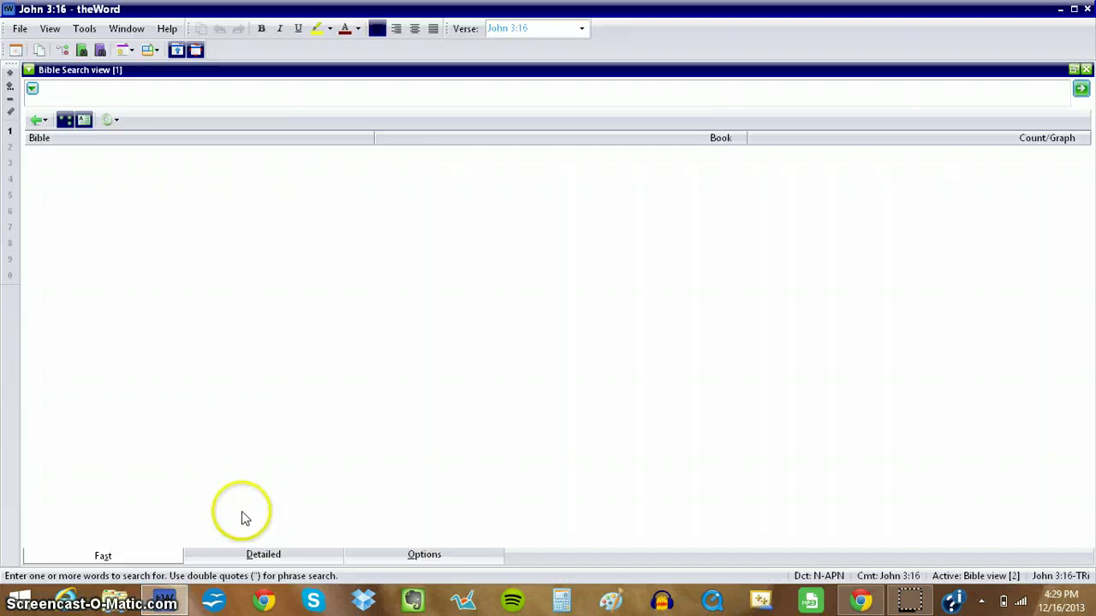
{"action": "left_click", "coordinate": [257, 555]}
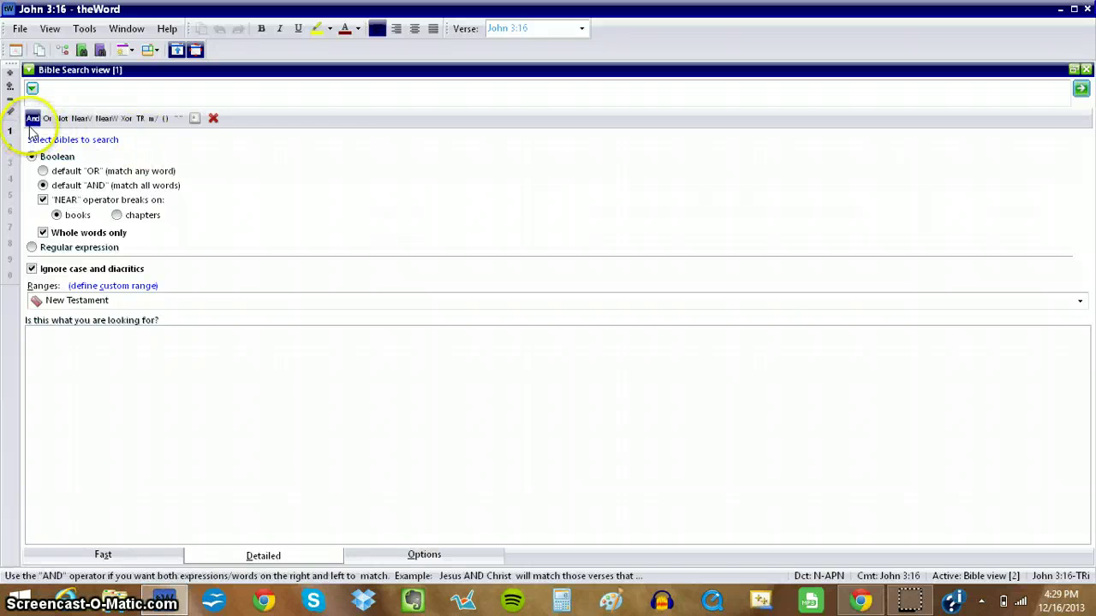
{"action": "mouse_move", "coordinate": [34, 125]}
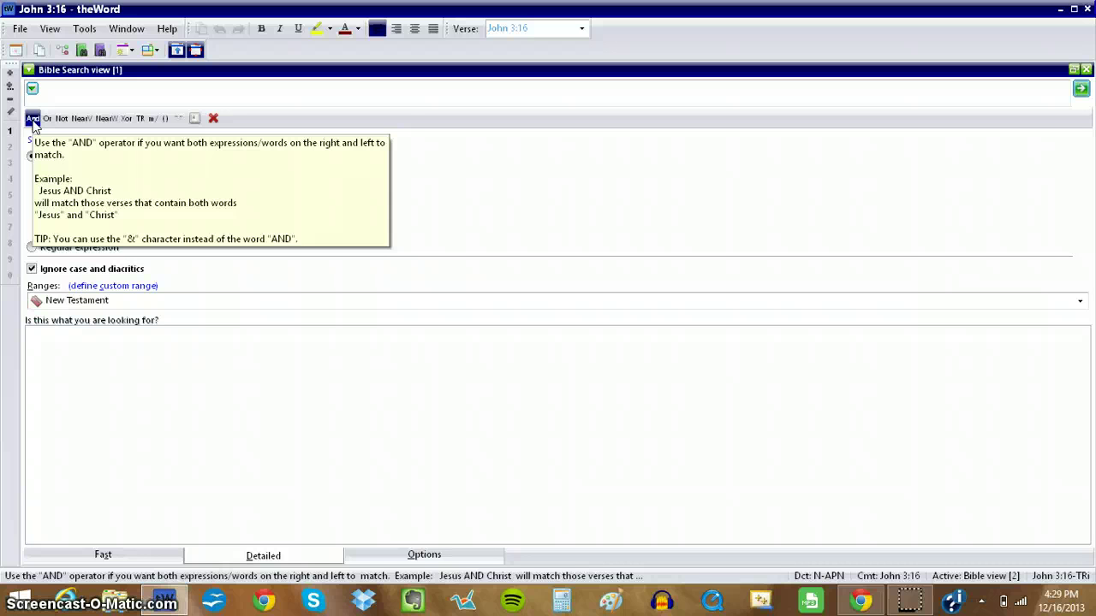
{"action": "left_click", "coordinate": [34, 125]}
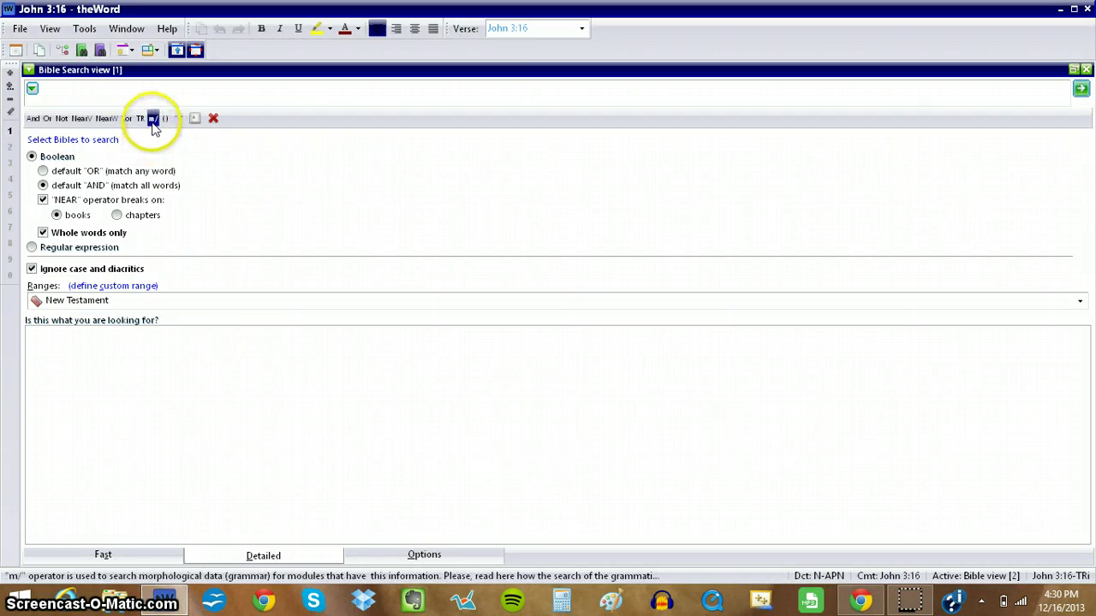
{"action": "mouse_move", "coordinate": [153, 121]}
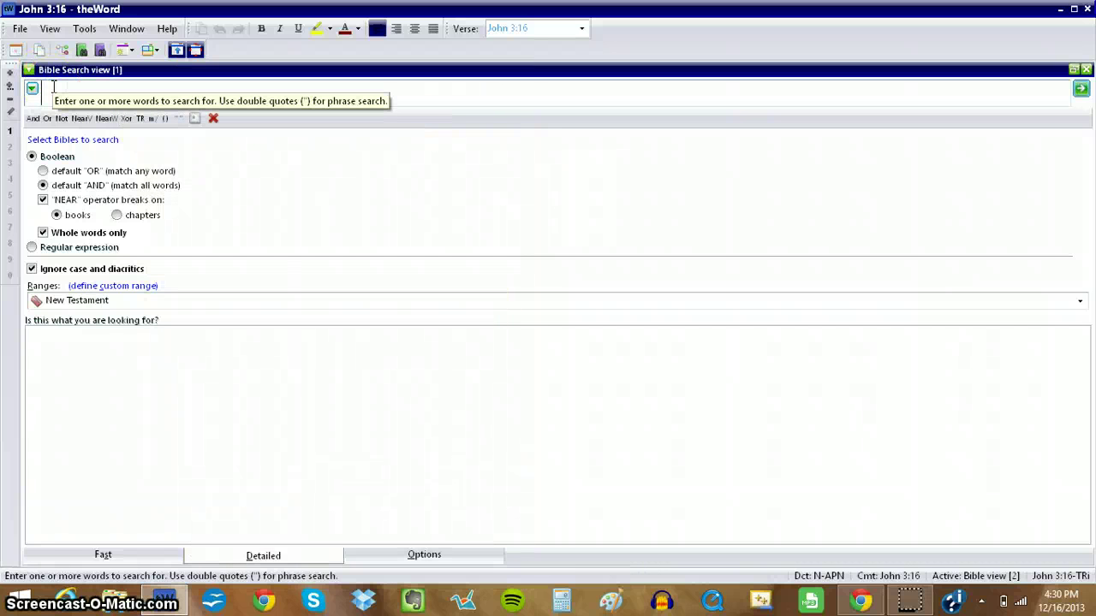
Step: Enter the morphological search expression m/@V-??M as the Bible search text
{"action": "type", "text": "m"}
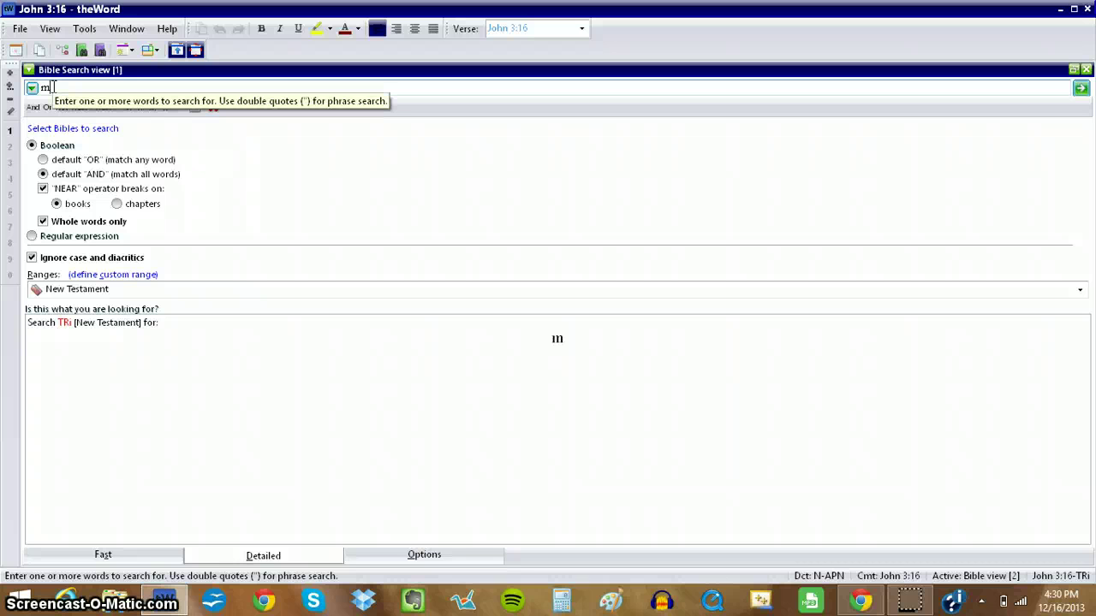
{"action": "type", "text": "/"}
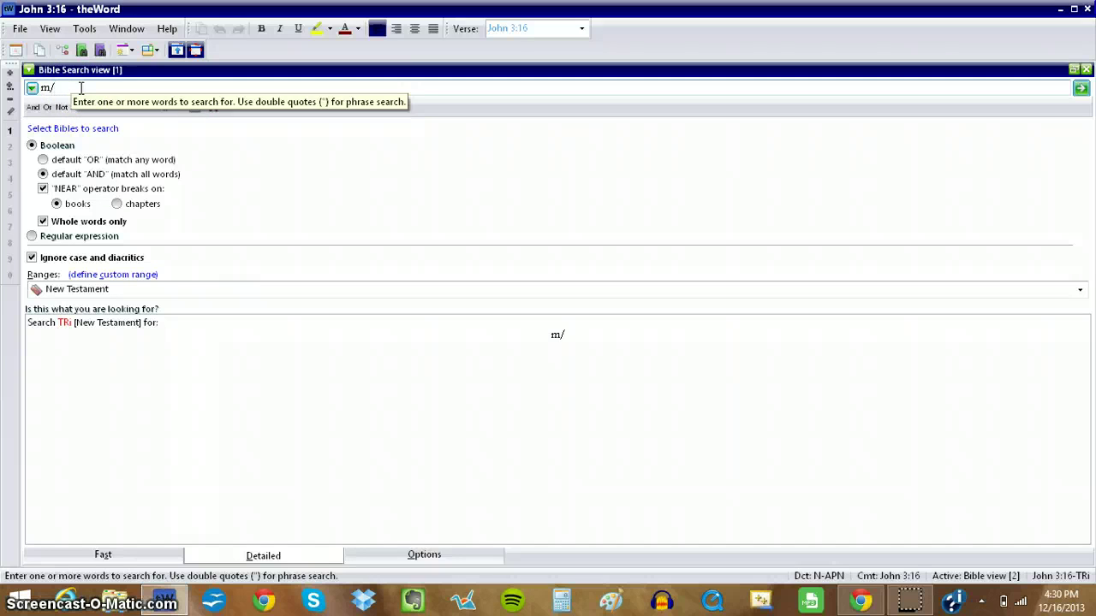
{"action": "type", "text": "@"}
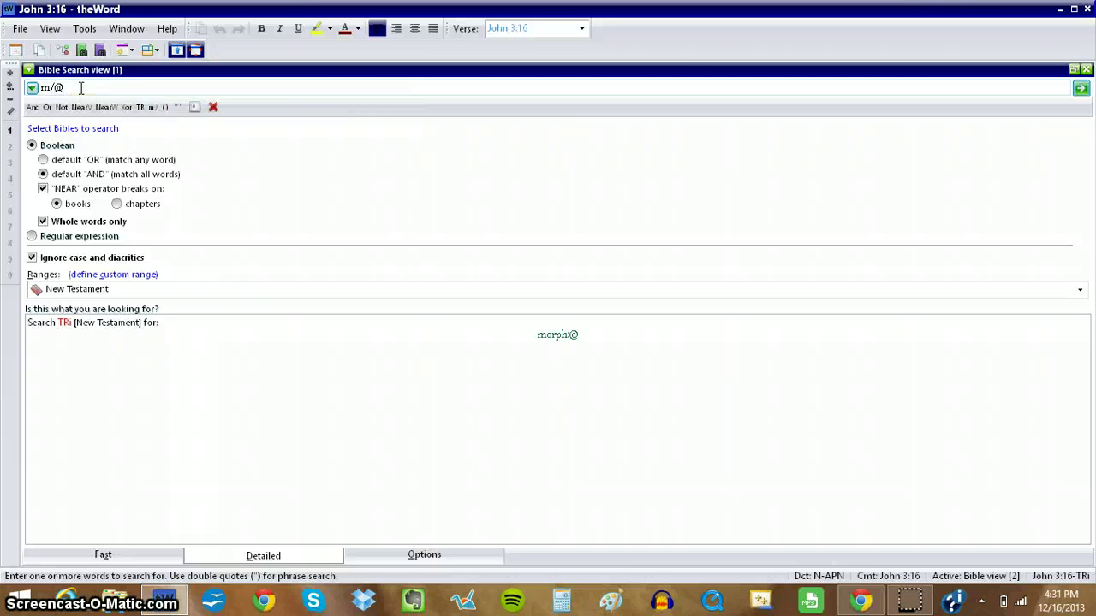
{"action": "type", "text": "V"}
{"action": "type", "text": "-"}
{"action": "type", "text": "M"}
{"action": "type", "text": "??"}
{"action": "left_click", "coordinate": [83, 87]}
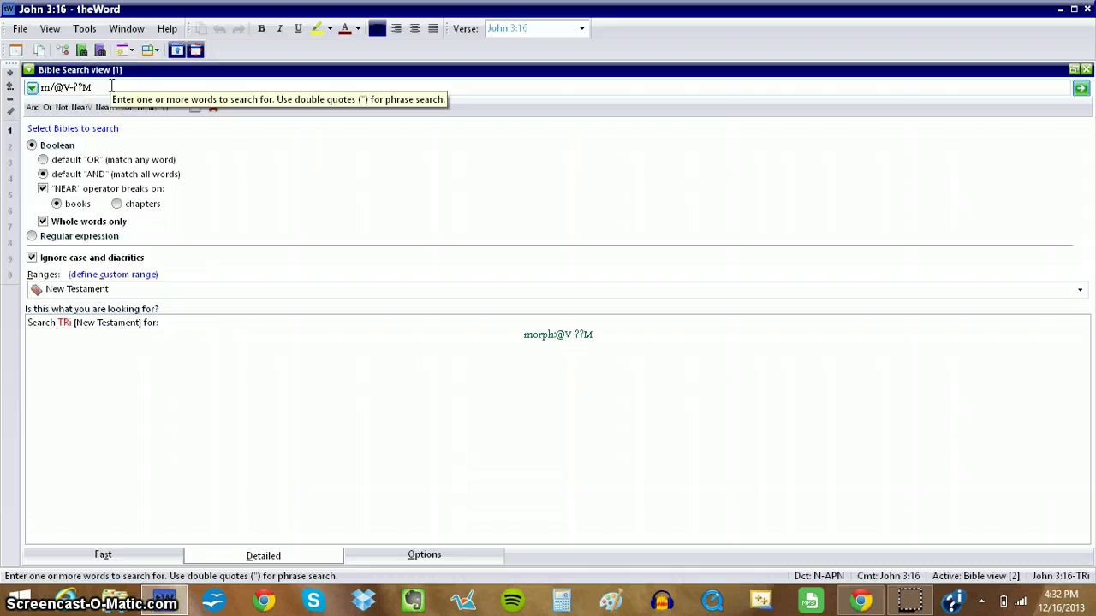
Step: Complete the morphological expression as m/@V-??M-?? and run the search on the TRi New Testament
{"action": "type", "text": "-"}
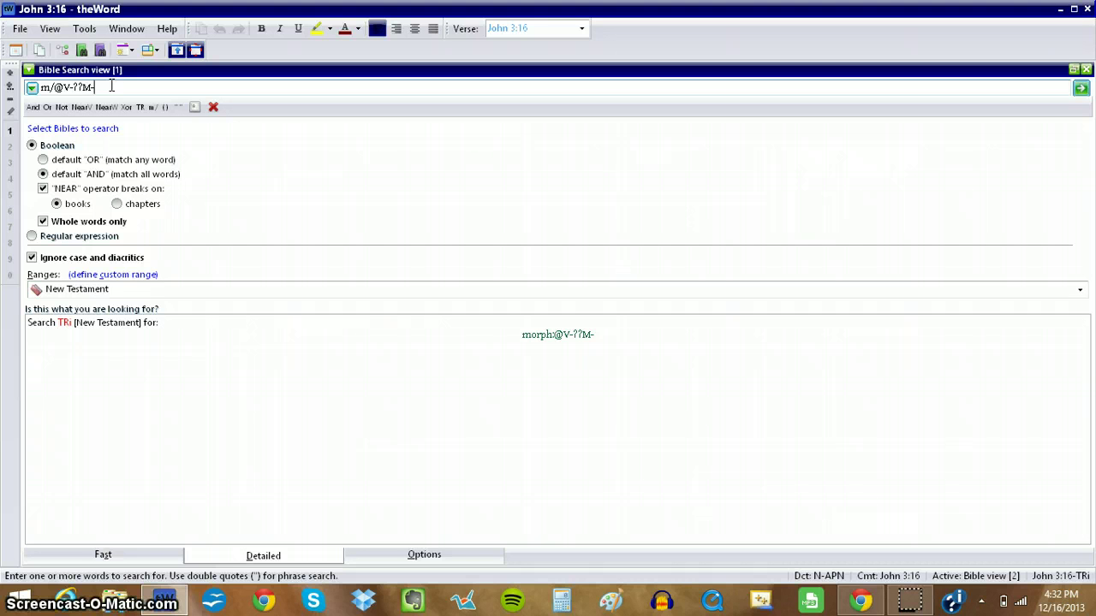
{"action": "type", "text": "??"}
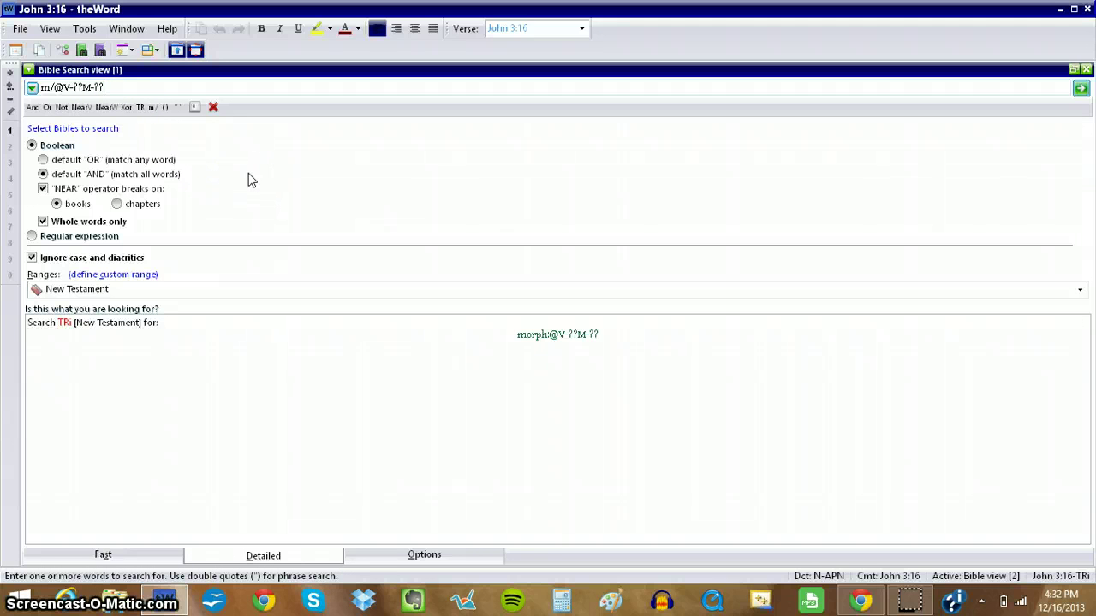
{"action": "left_click", "coordinate": [32, 90]}
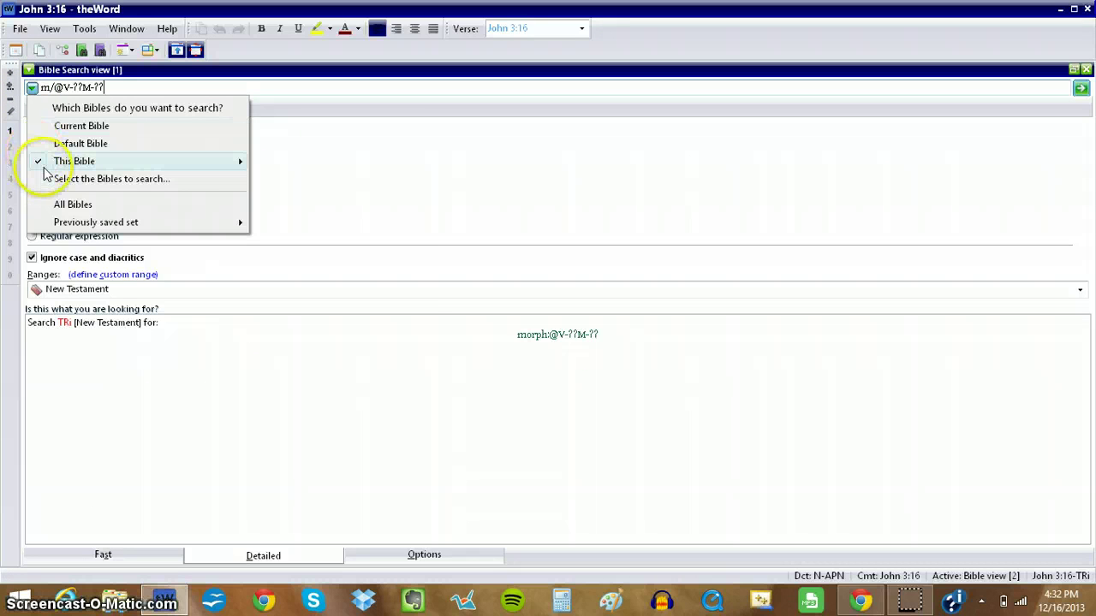
{"action": "mouse_move", "coordinate": [65, 164]}
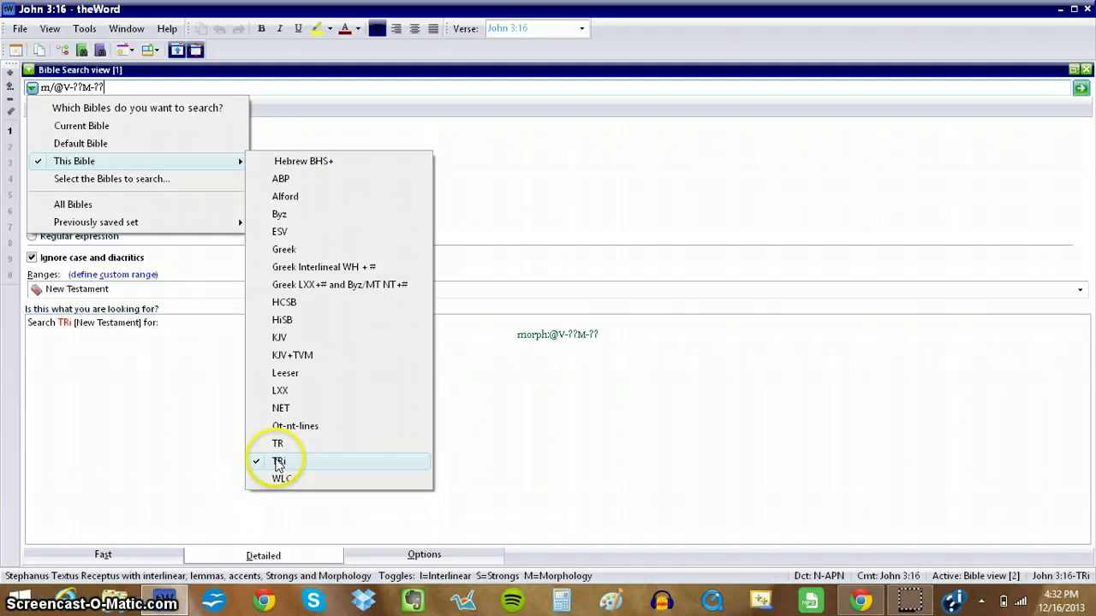
{"action": "left_click", "coordinate": [493, 89]}
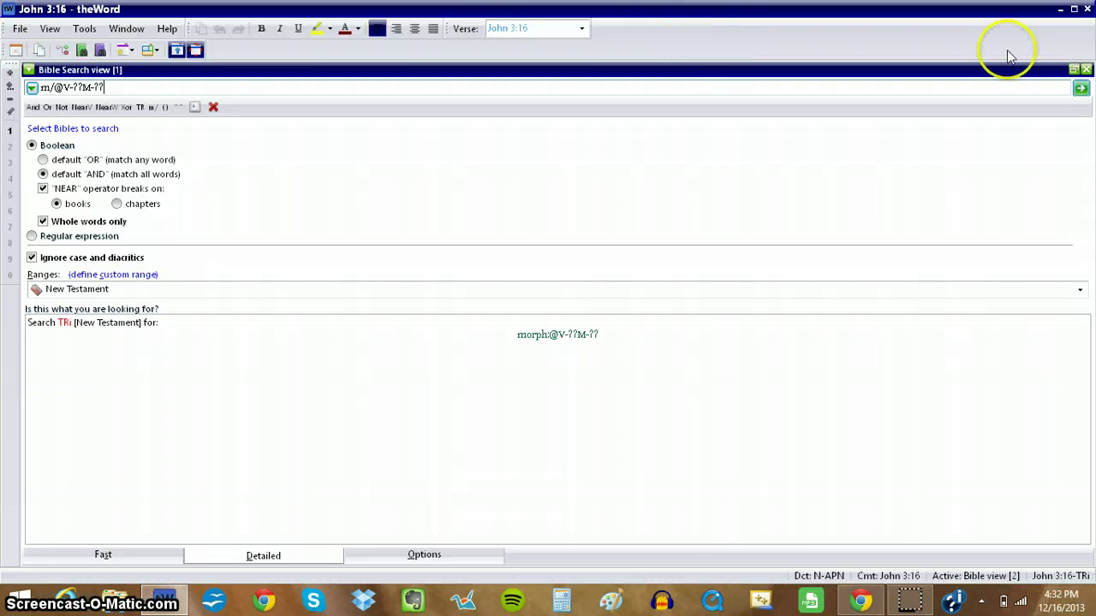
{"action": "left_click", "coordinate": [1080, 90]}
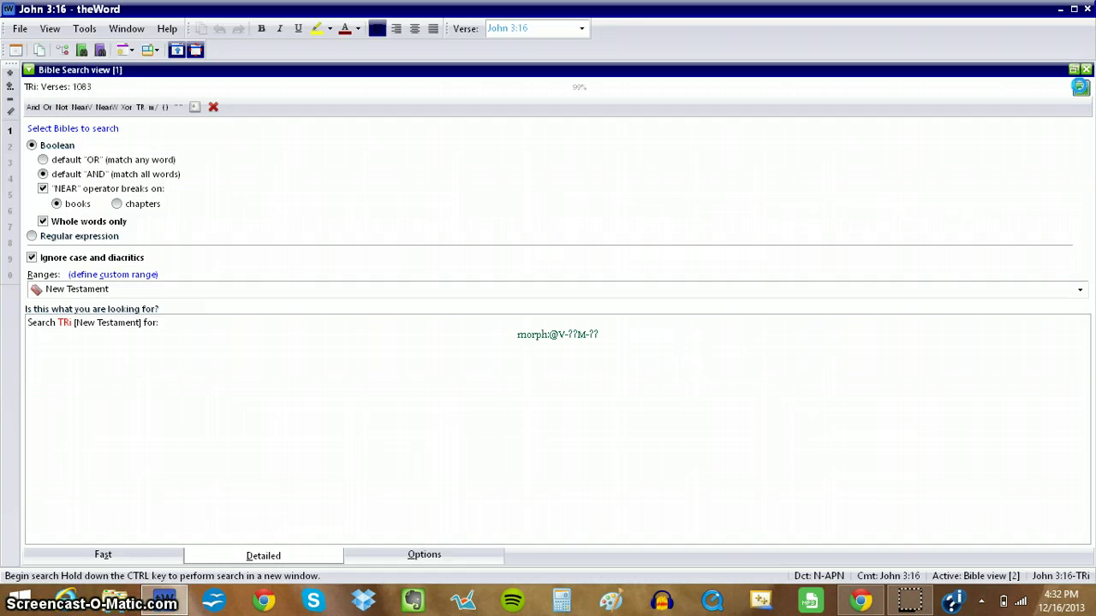
{"action": "left_click", "coordinate": [535, 222]}
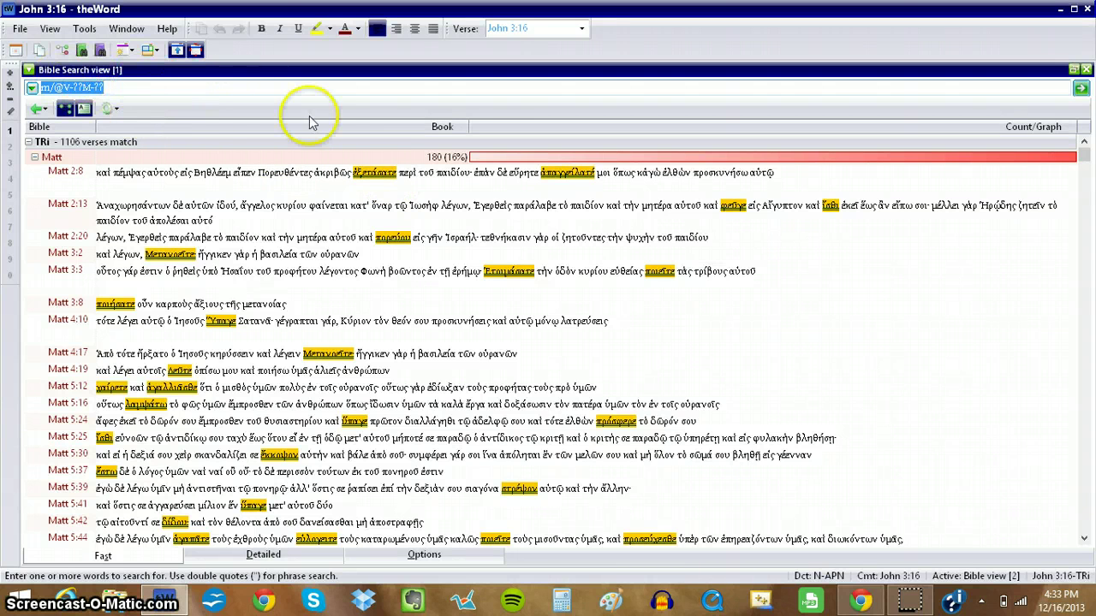
Step: Insert the lemma ἀγαπάω before the @ sign, making the expression m/ἀγαπάω@V-??M-??, and run the search
{"action": "left_click", "coordinate": [119, 87]}
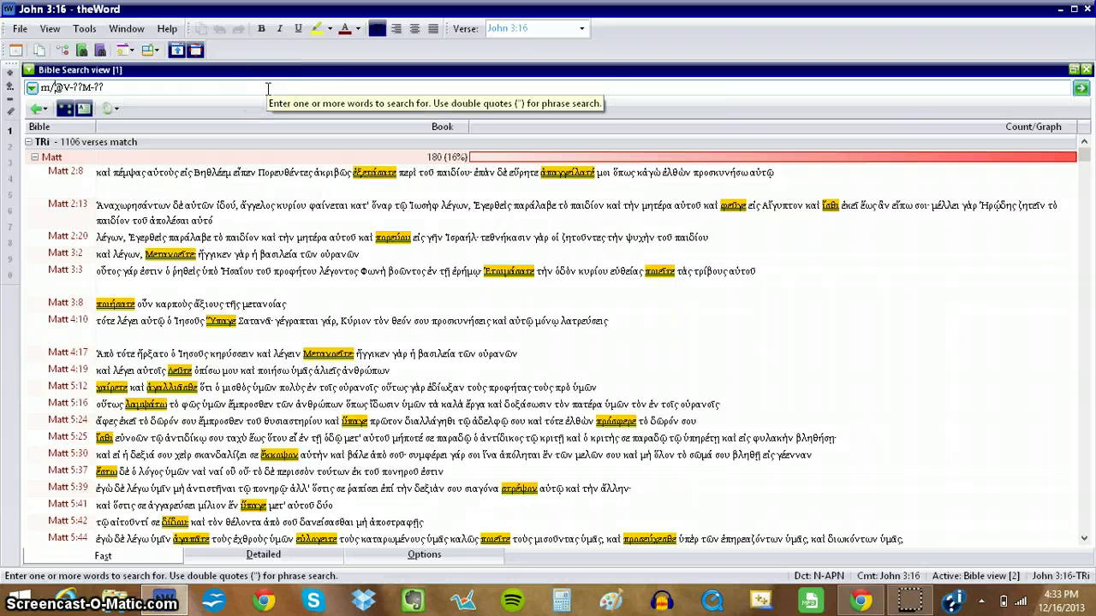
{"action": "type", "text": "ἀγαπάω"}
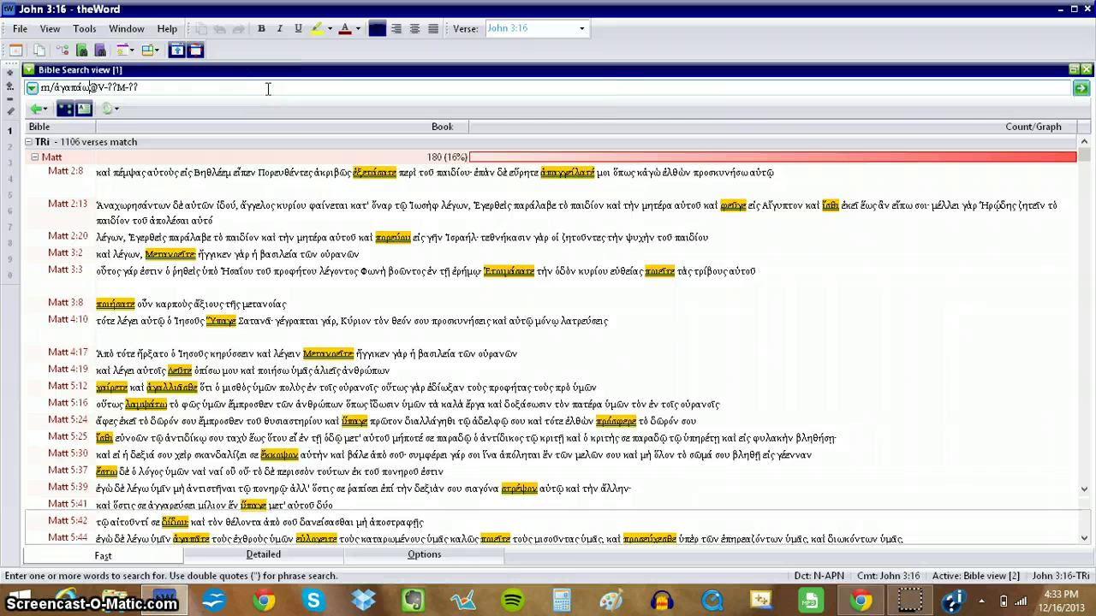
{"action": "left_click", "coordinate": [244, 92]}
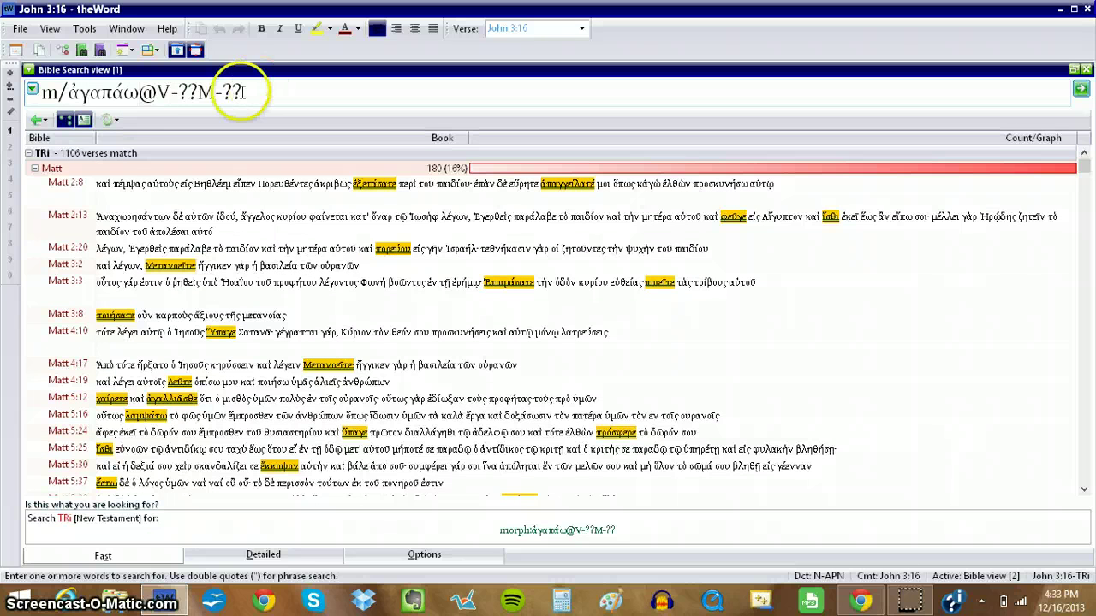
{"action": "left_click", "coordinate": [140, 93]}
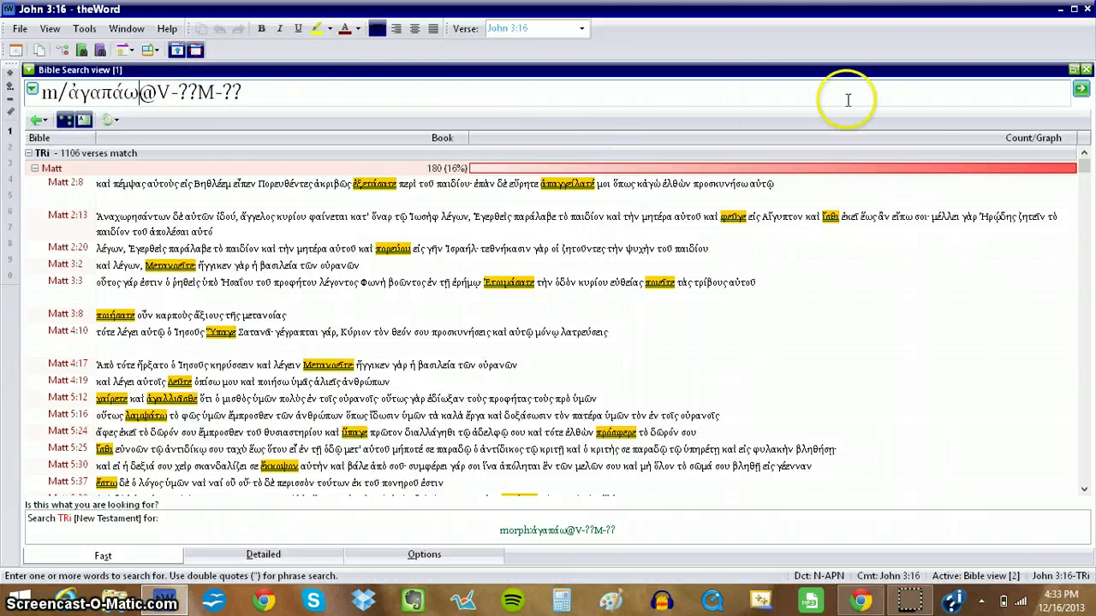
{"action": "left_click", "coordinate": [282, 97]}
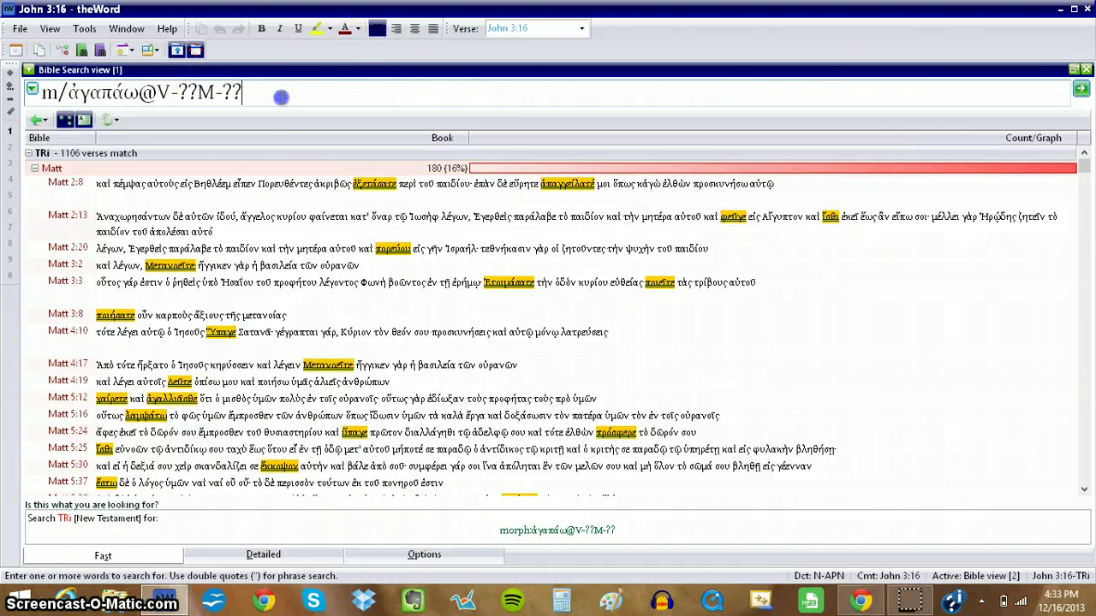
{"action": "left_click", "coordinate": [1081, 90]}
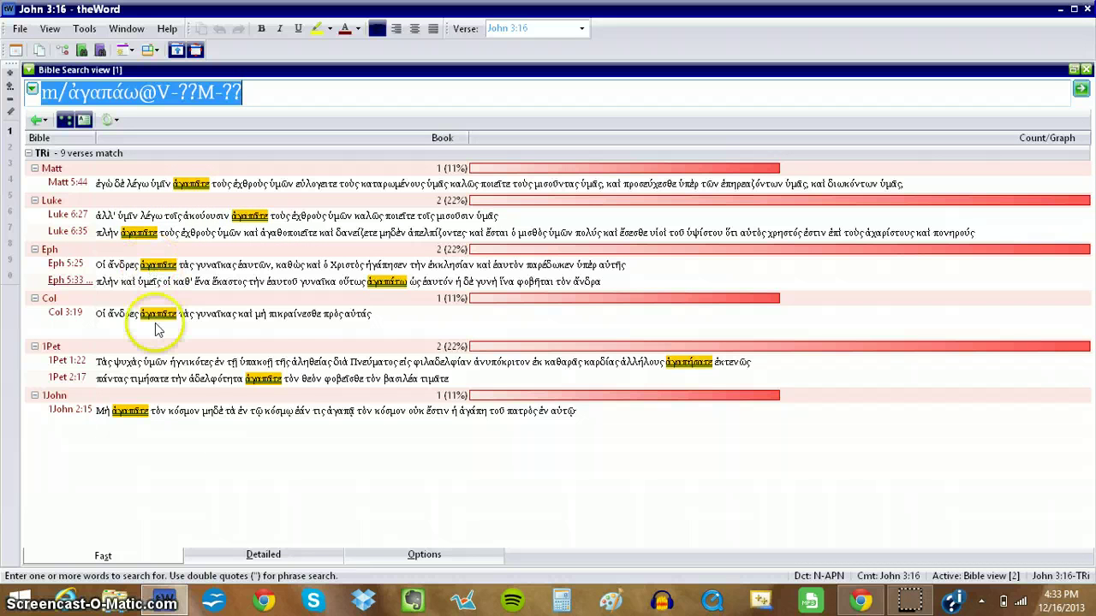
Step: Search the Byz, Greek, Greek LXX+# and Byz/MT NT+#, and TRi Bibles together for the same ἀγαπάω expression
{"action": "left_click", "coordinate": [33, 91]}
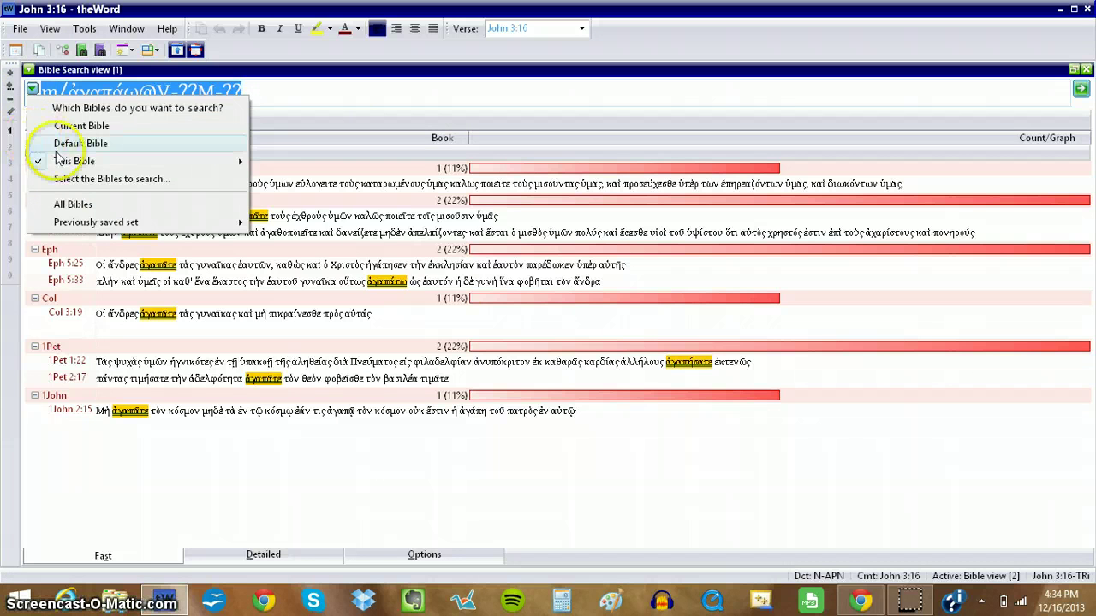
{"action": "mouse_move", "coordinate": [98, 161]}
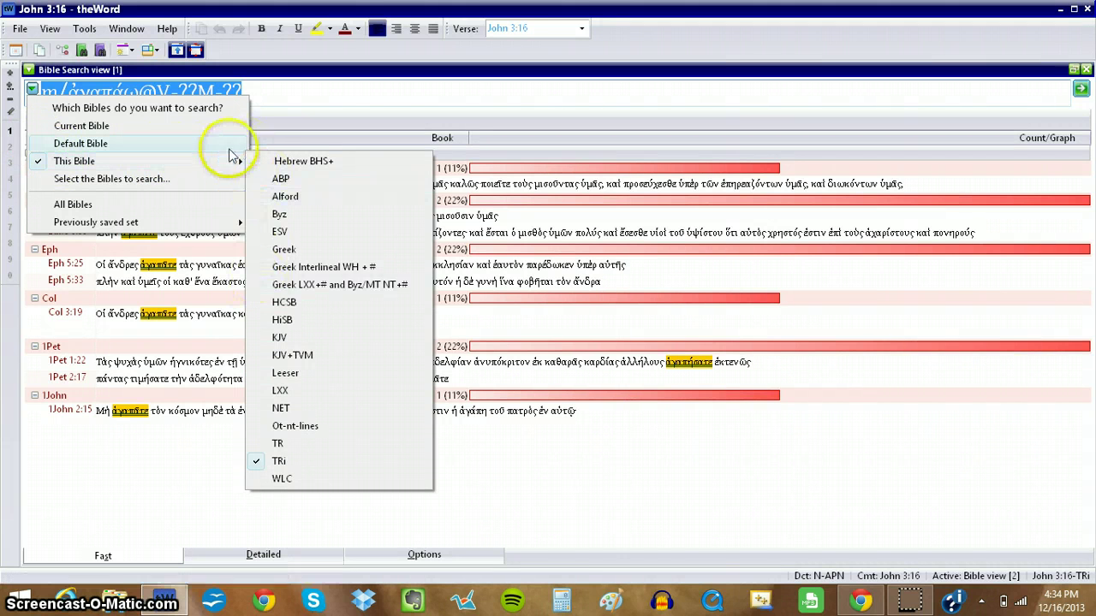
{"action": "left_click", "coordinate": [88, 178]}
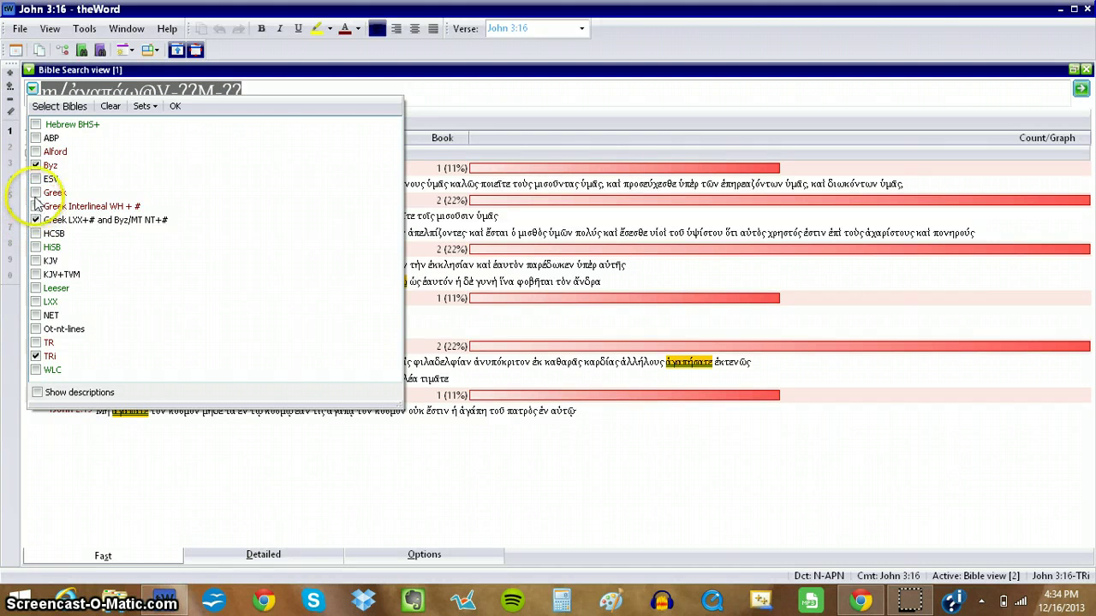
{"action": "left_click", "coordinate": [36, 194]}
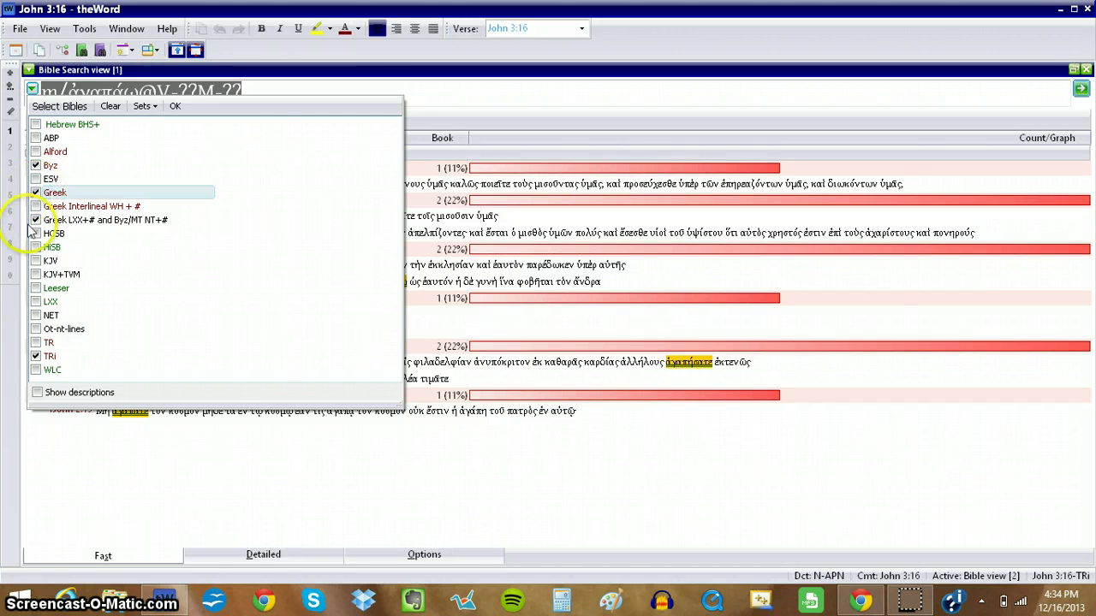
{"action": "left_click", "coordinate": [432, 90]}
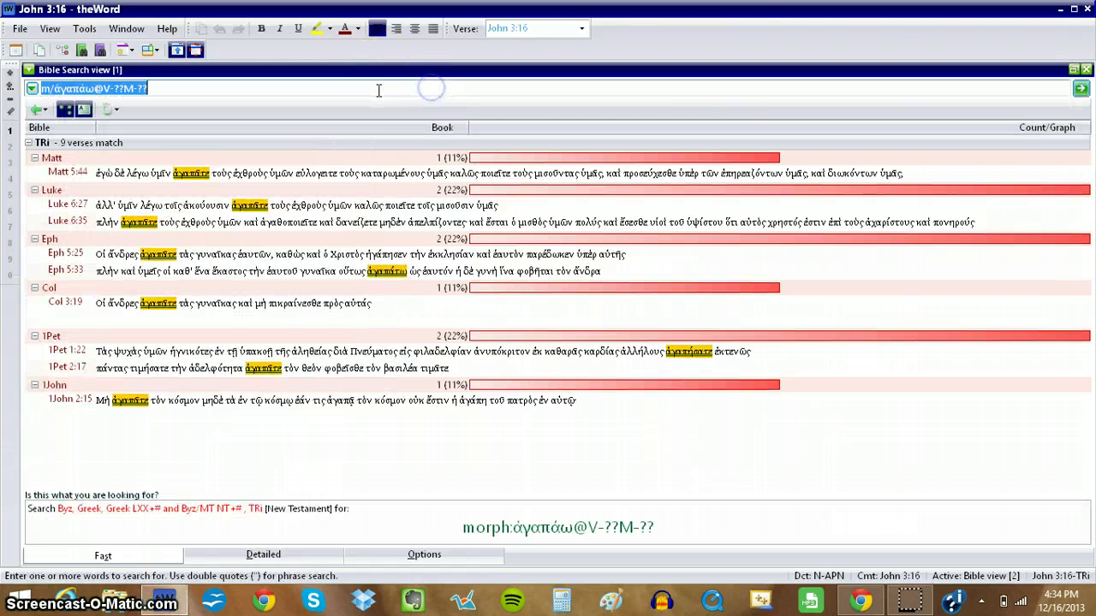
{"action": "left_click", "coordinate": [325, 90]}
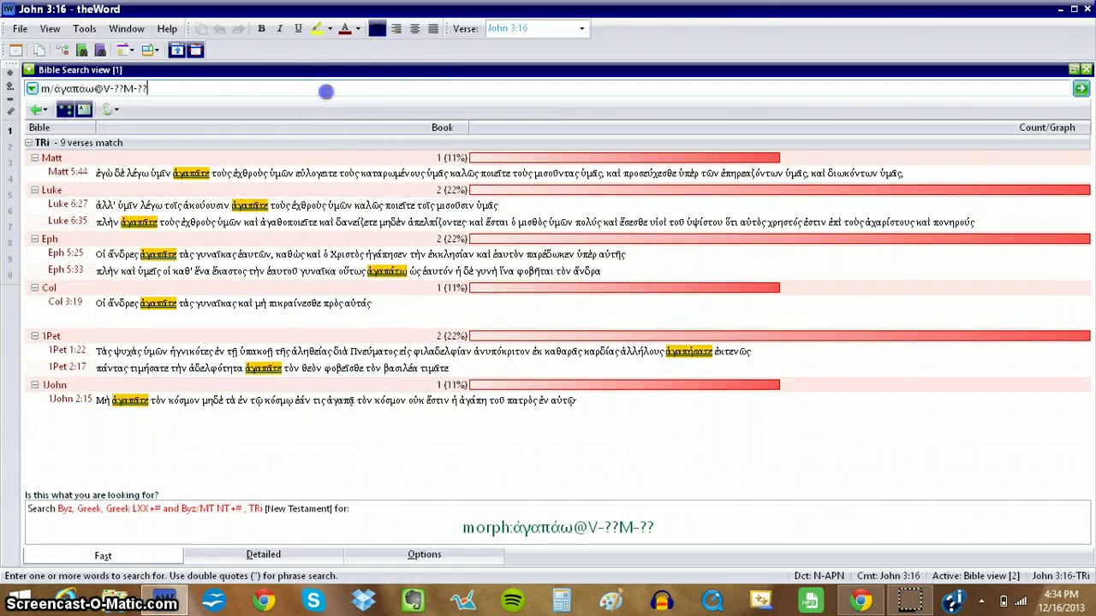
{"action": "left_click", "coordinate": [1080, 89]}
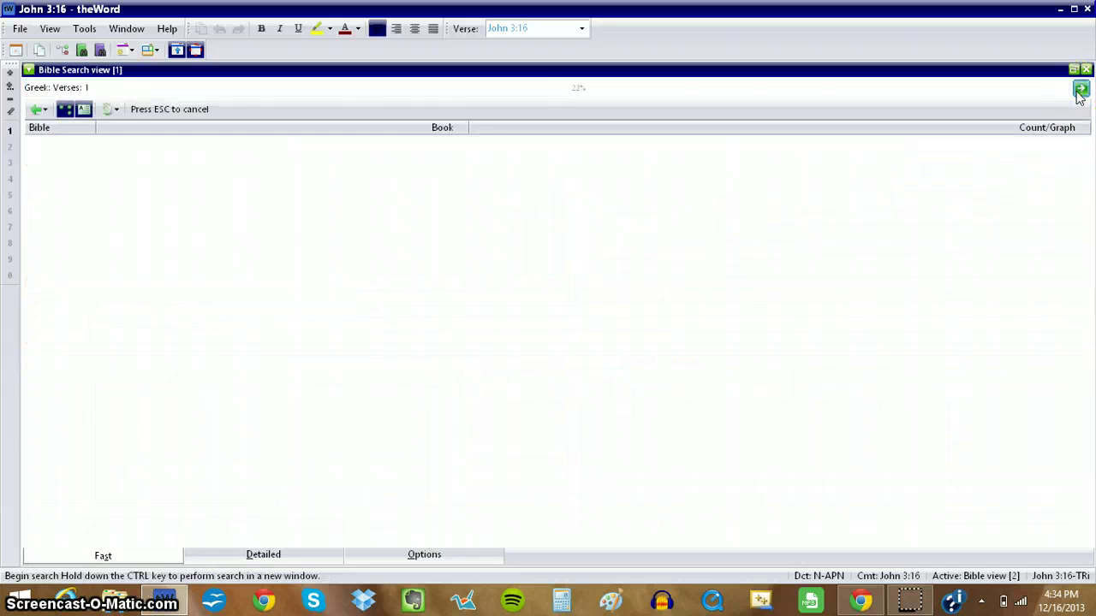
Step: Collapse the Greek and TRi result groups to leave only each Bible's heading
{"action": "left_click", "coordinate": [520, 106]}
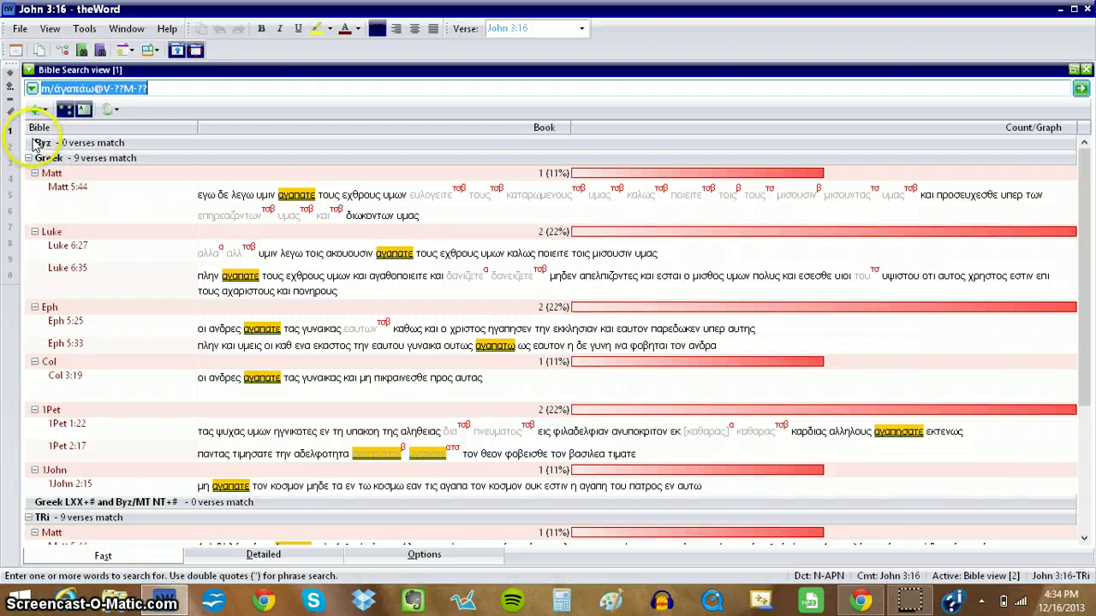
{"action": "left_click", "coordinate": [29, 157]}
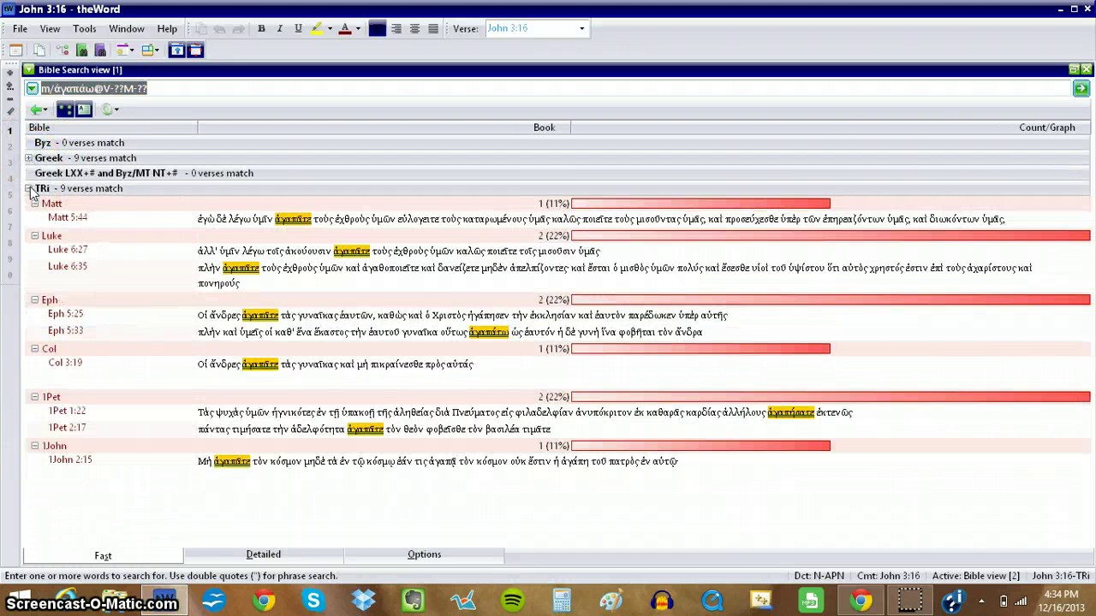
{"action": "left_click", "coordinate": [29, 188]}
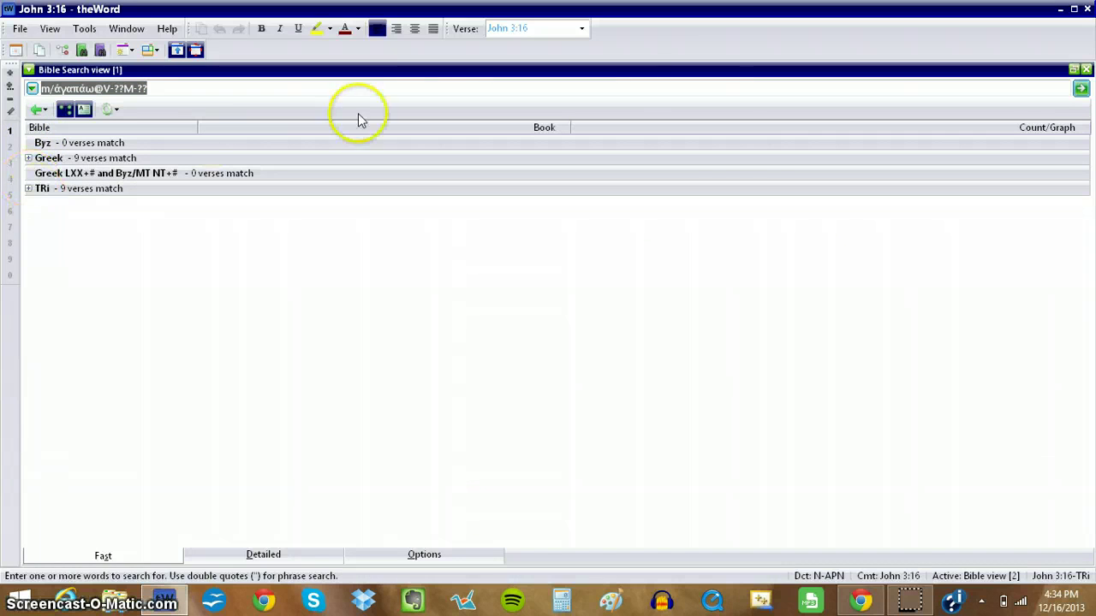